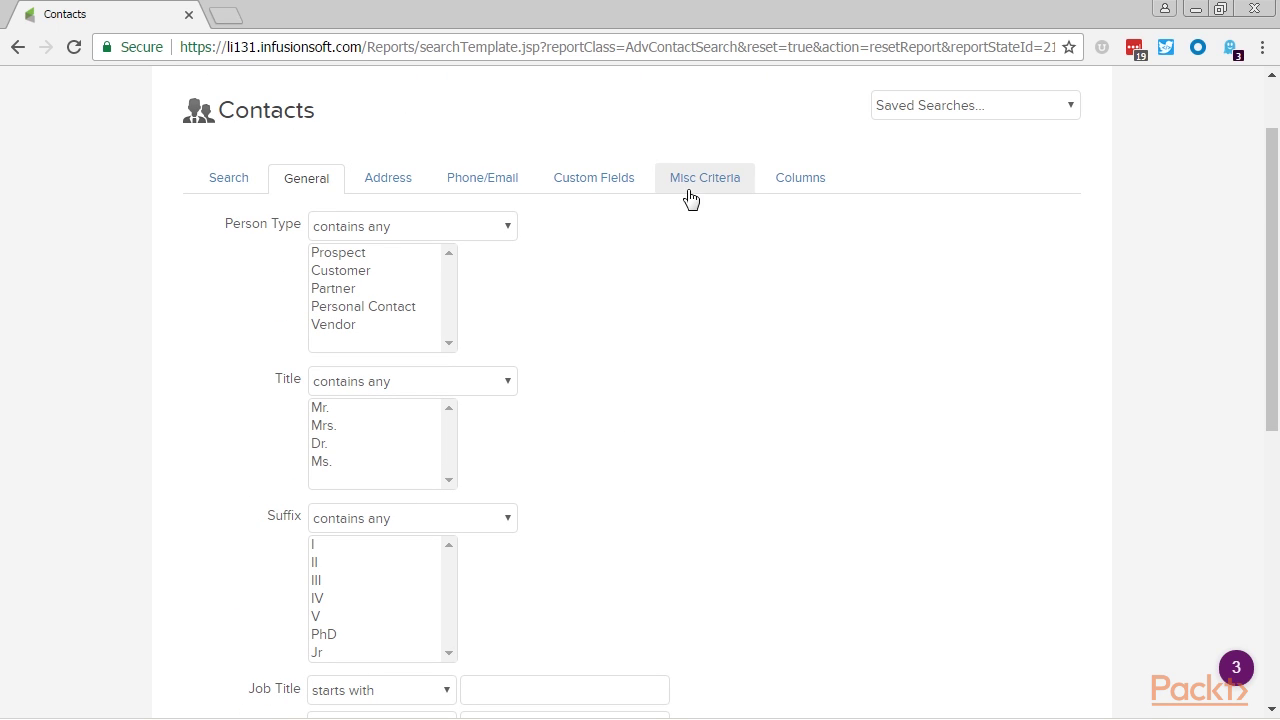
Filter the contact search to contacts with the tag eSubscriptions -> Newsletter
{"action": "left_click", "coordinate": [214, 182]}
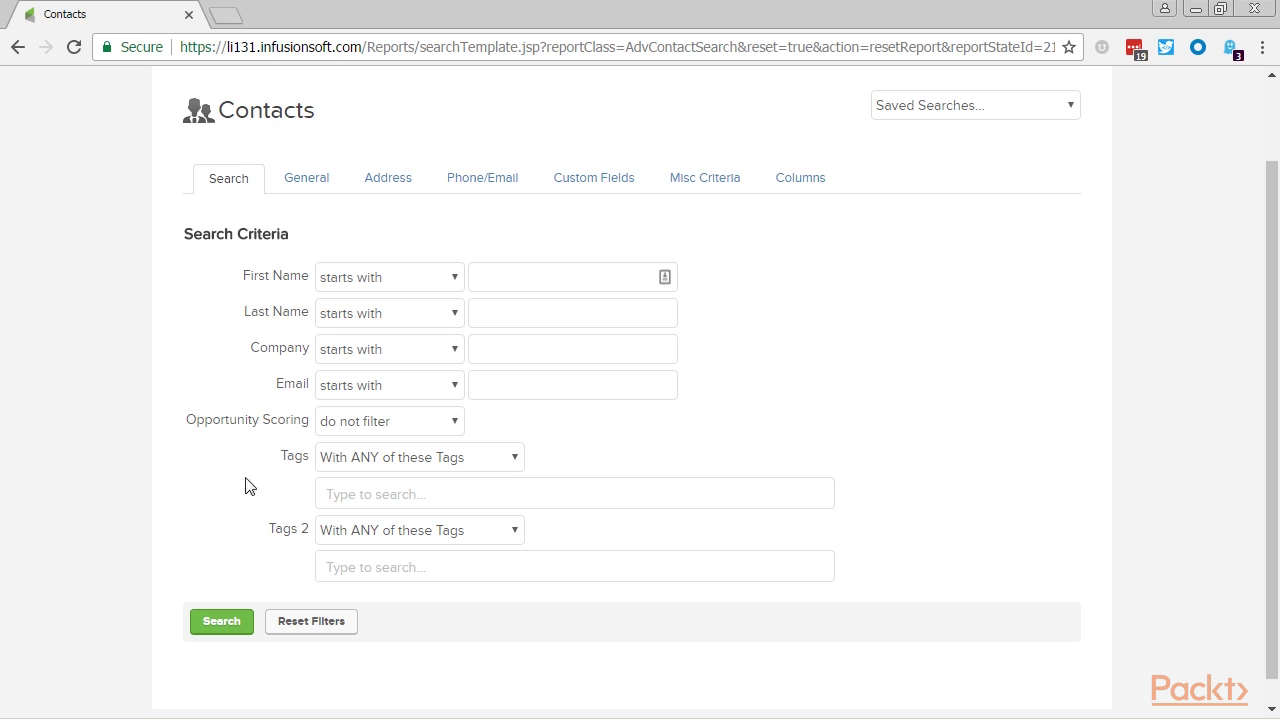
{"action": "left_click", "coordinate": [362, 495]}
{"action": "type", "text": "news"}
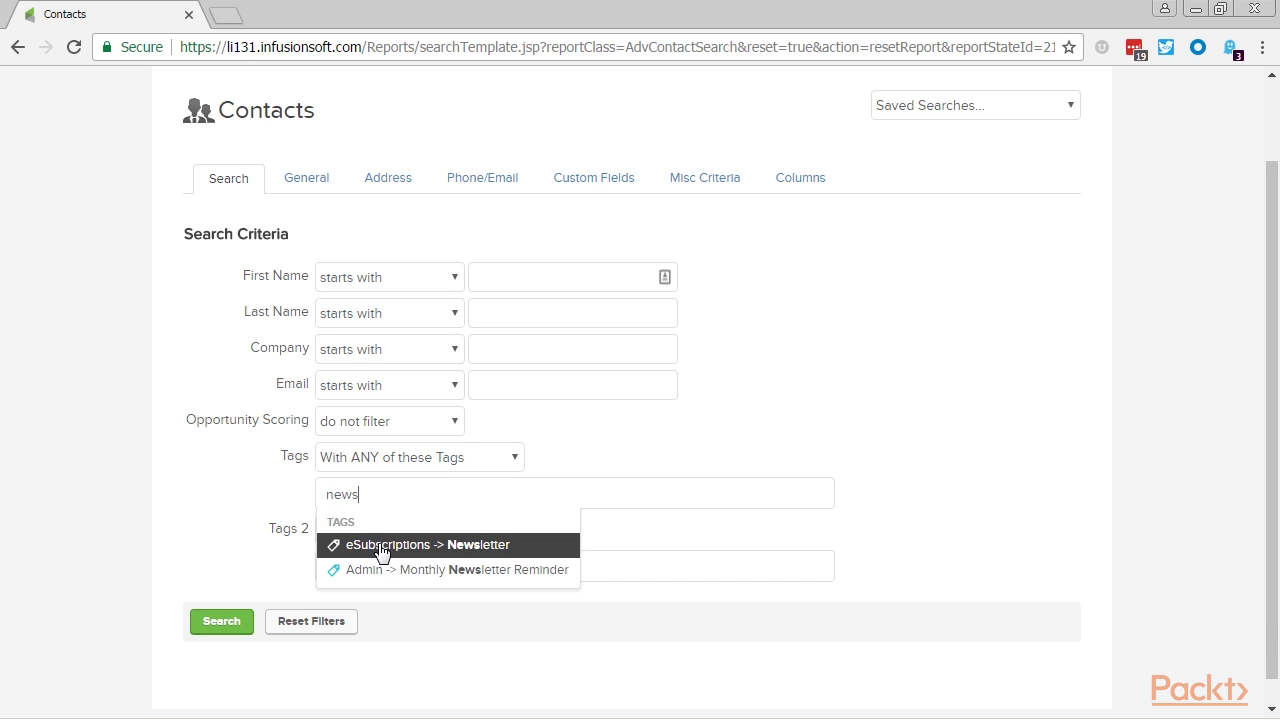
{"action": "left_click", "coordinate": [378, 546]}
{"action": "left_click", "coordinate": [242, 491]}
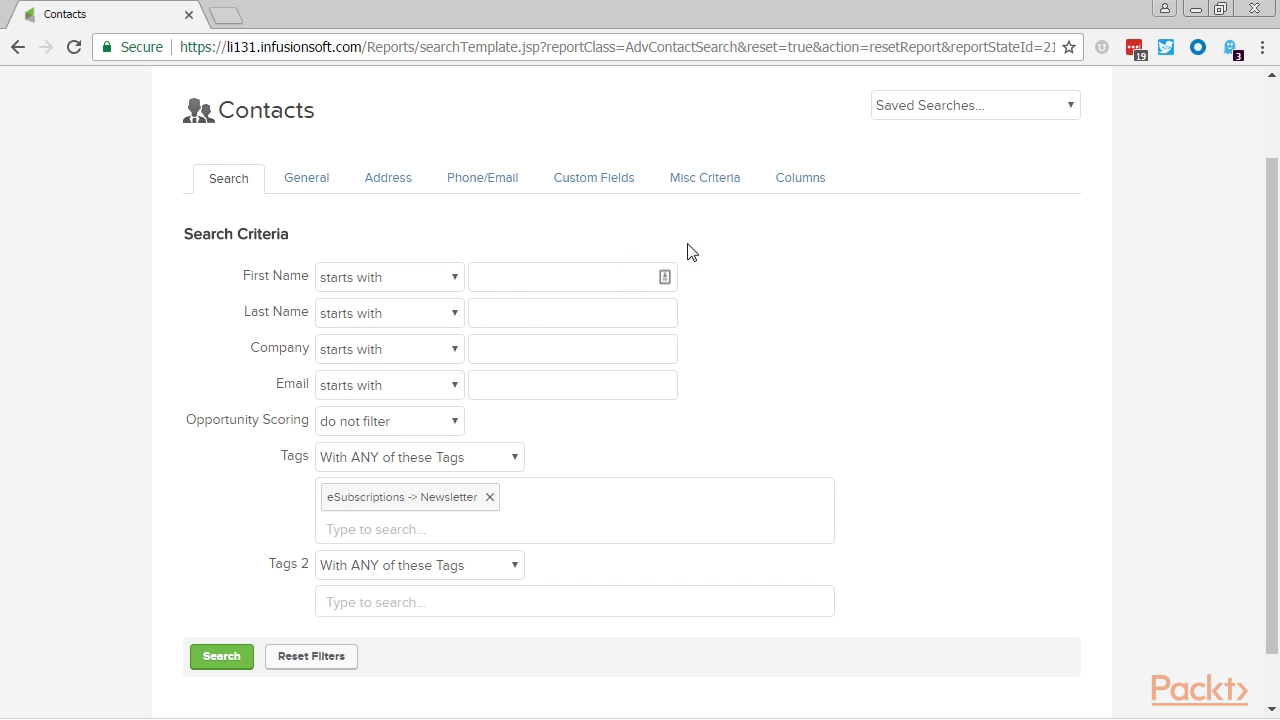
Remove the State, Id and Company name columns from the custom search result columns
{"action": "left_click", "coordinate": [797, 195]}
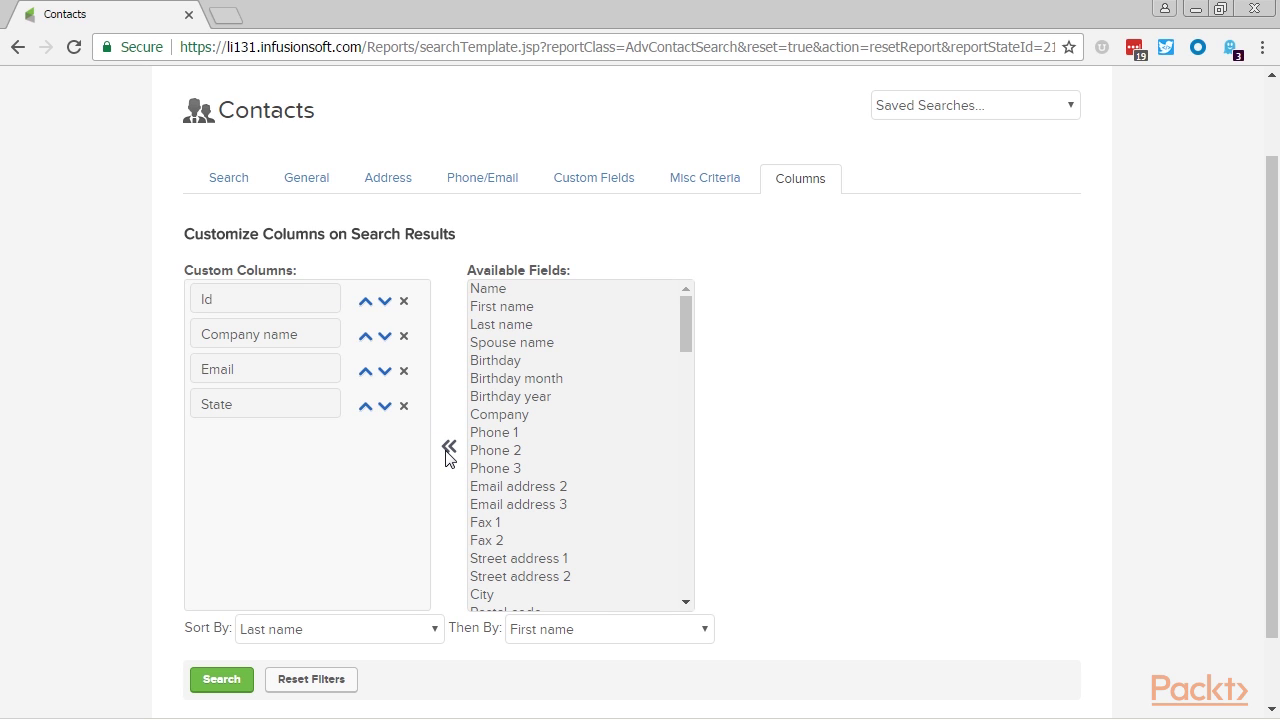
{"action": "left_click", "coordinate": [404, 405]}
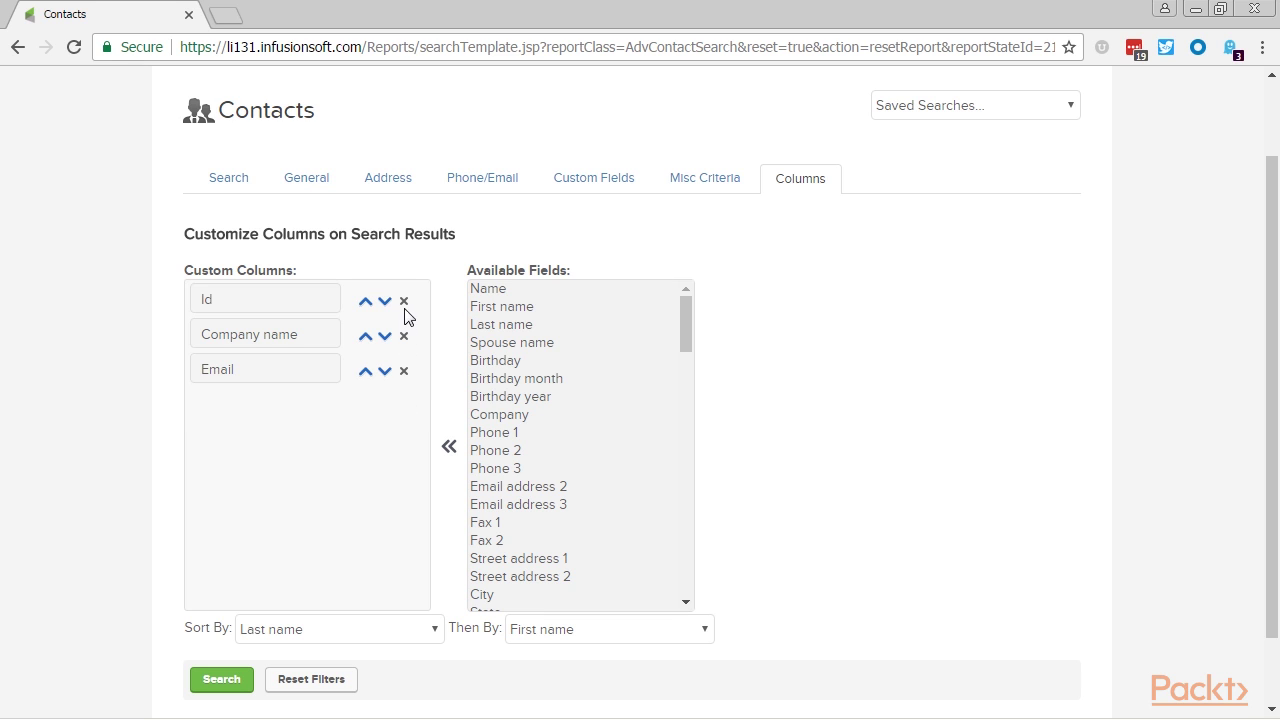
{"action": "left_click", "coordinate": [404, 302]}
{"action": "left_click", "coordinate": [404, 302]}
Add Name and Phone 1 to the custom columns and run the contact search
{"action": "left_click", "coordinate": [488, 308]}
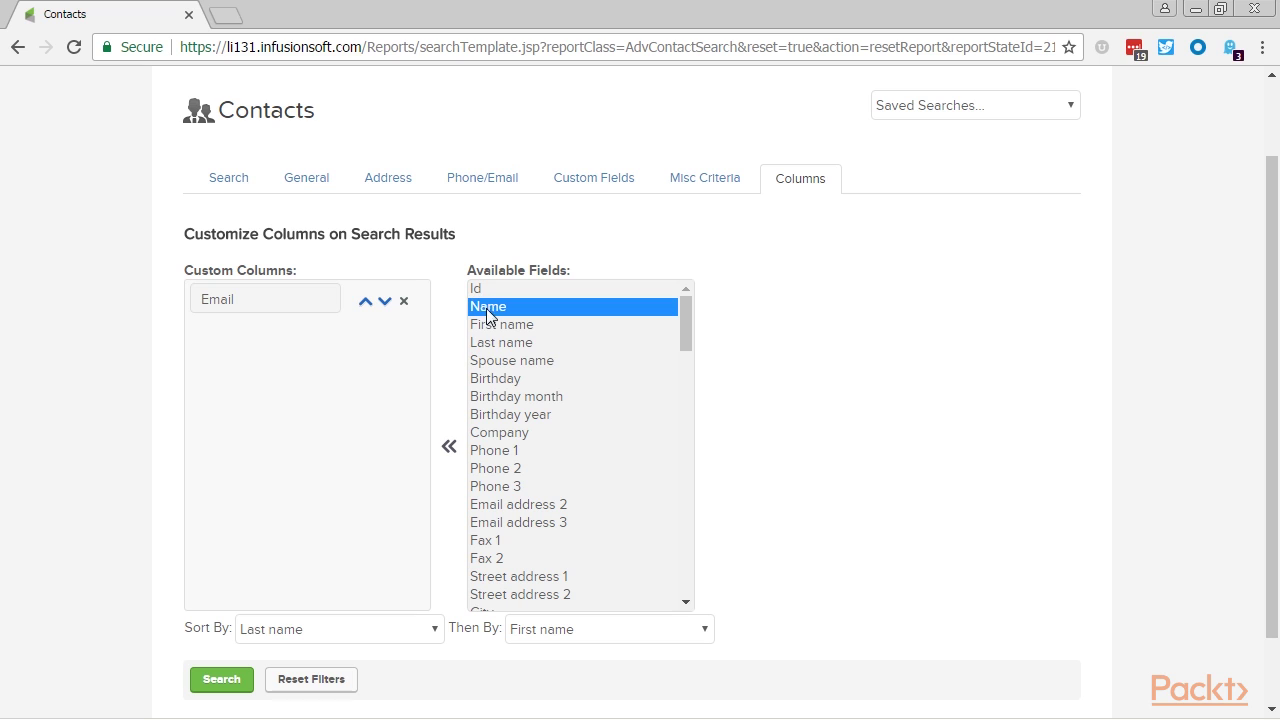
{"action": "left_click", "coordinate": [449, 446]}
{"action": "left_click", "coordinate": [490, 434]}
{"action": "left_click", "coordinate": [449, 446]}
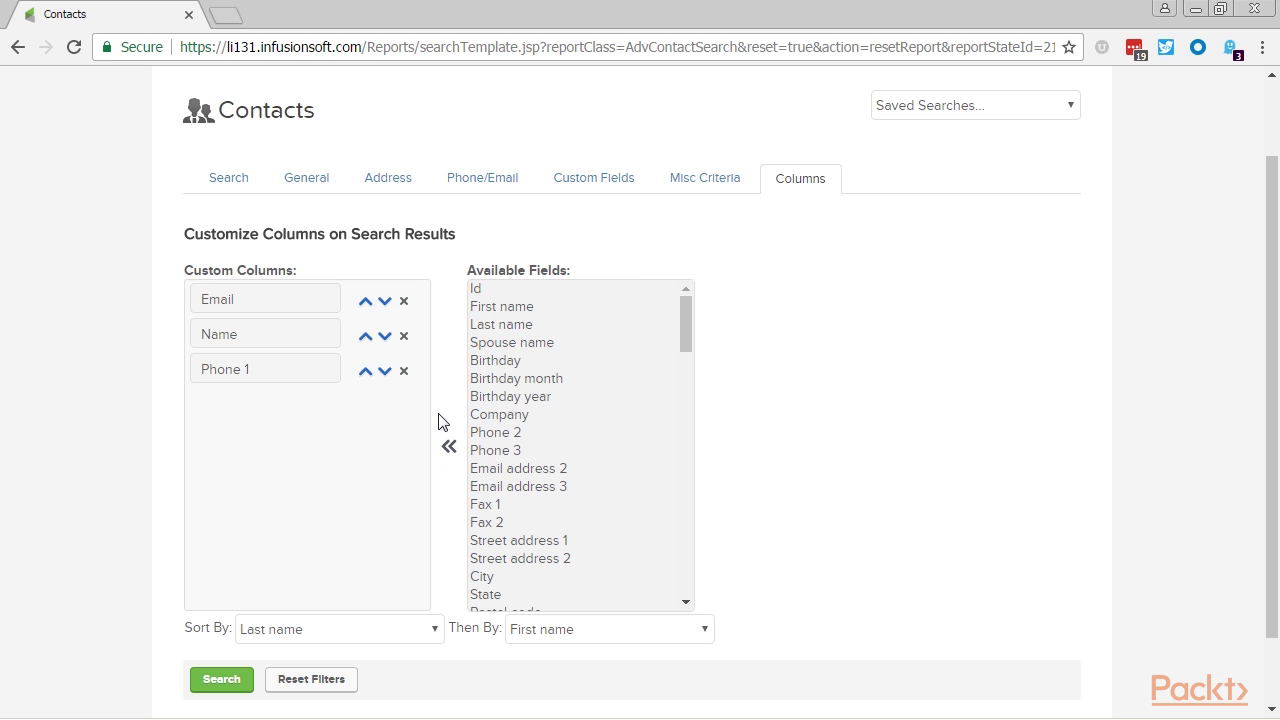
{"action": "left_click", "coordinate": [213, 683]}
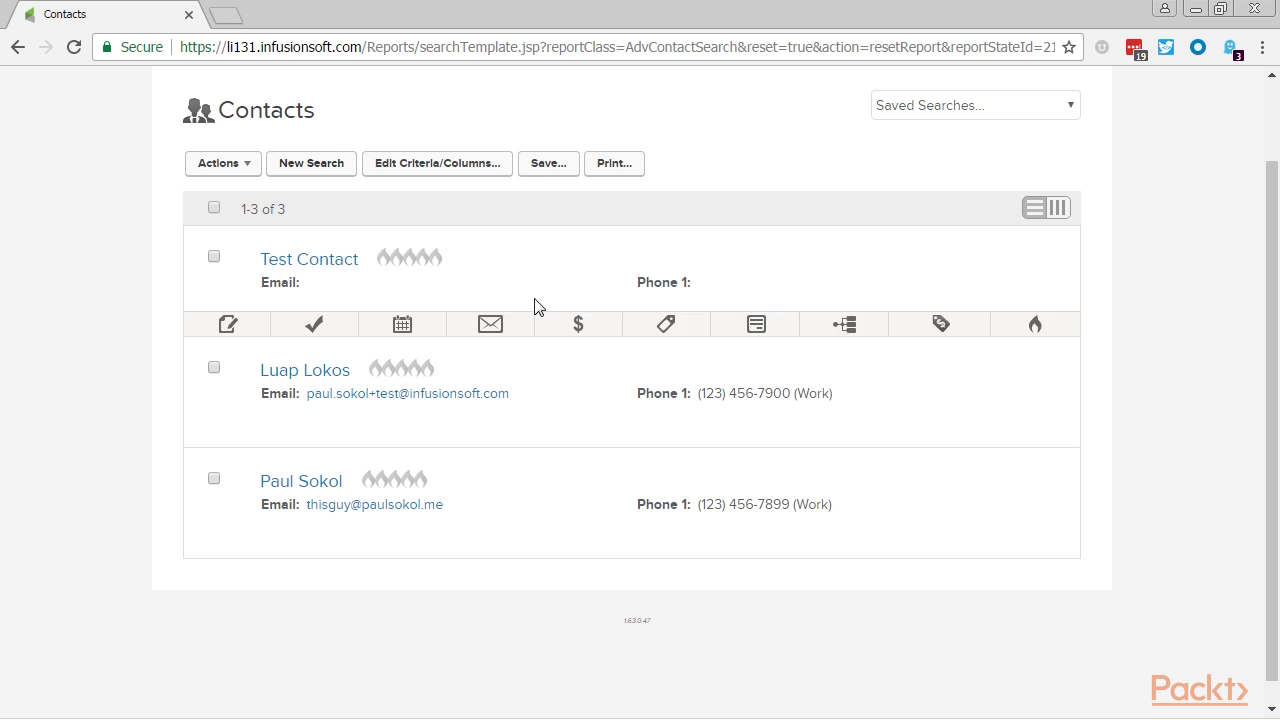
Save the contact search under the name "Newsletter Subscribers"
{"action": "left_click", "coordinate": [538, 168]}
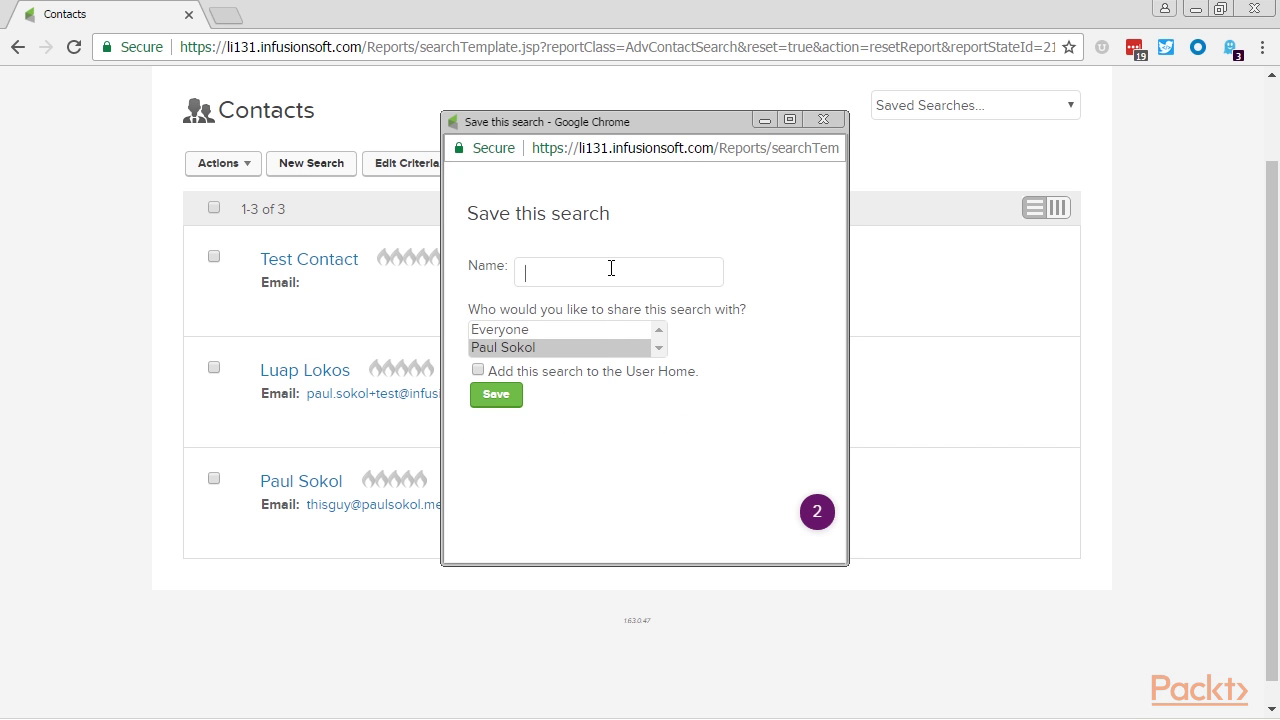
{"action": "left_click", "coordinate": [611, 268]}
{"action": "type", "text": "Newsletter Subscribers"}
{"action": "left_click", "coordinate": [498, 395]}
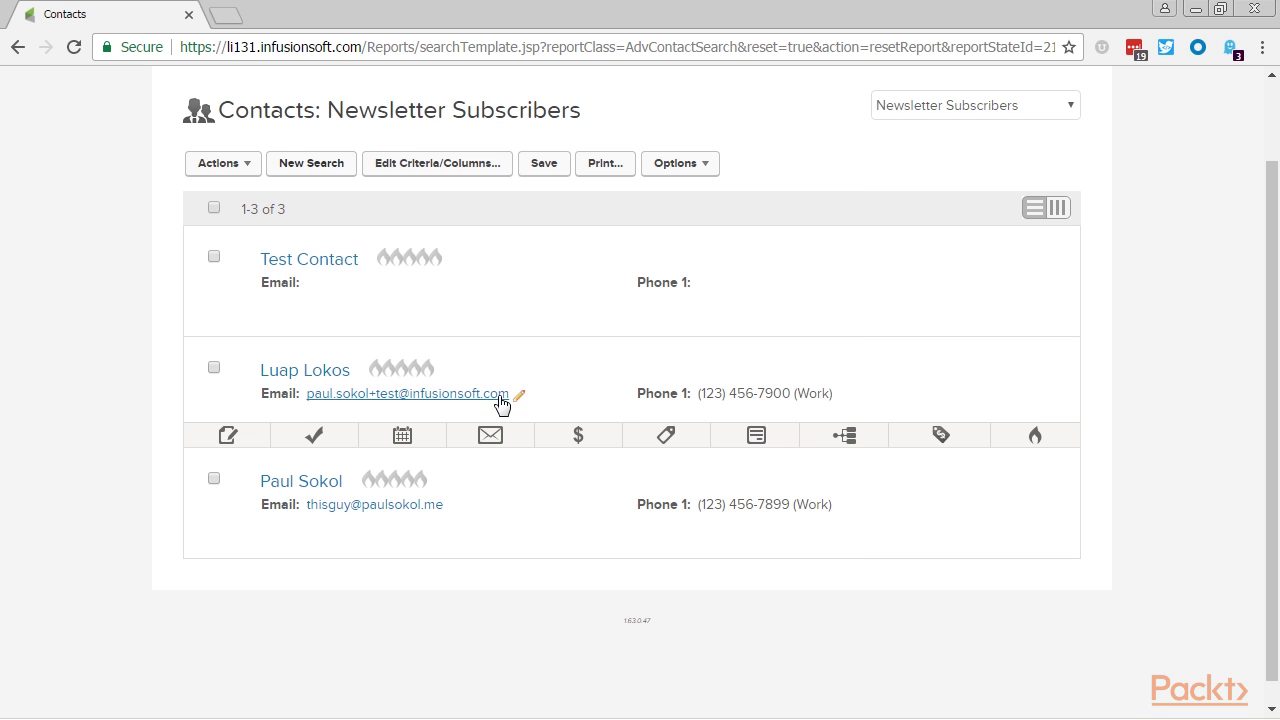
Return to the general contacts list and load the saved search Newsletter Subscribers from there
{"action": "scroll", "coordinate": [666, 432], "scroll_direction": "up", "scroll_amount": 1}
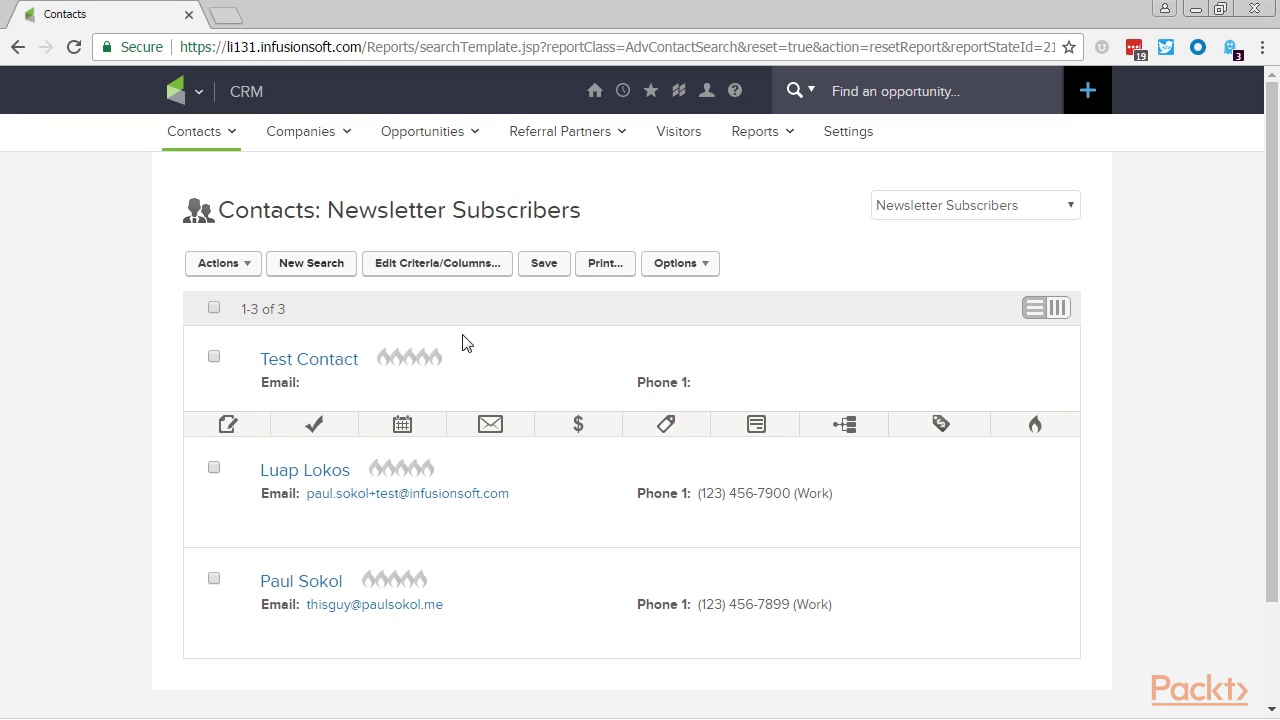
{"action": "mouse_move", "coordinate": [200, 131]}
{"action": "left_click", "coordinate": [203, 167]}
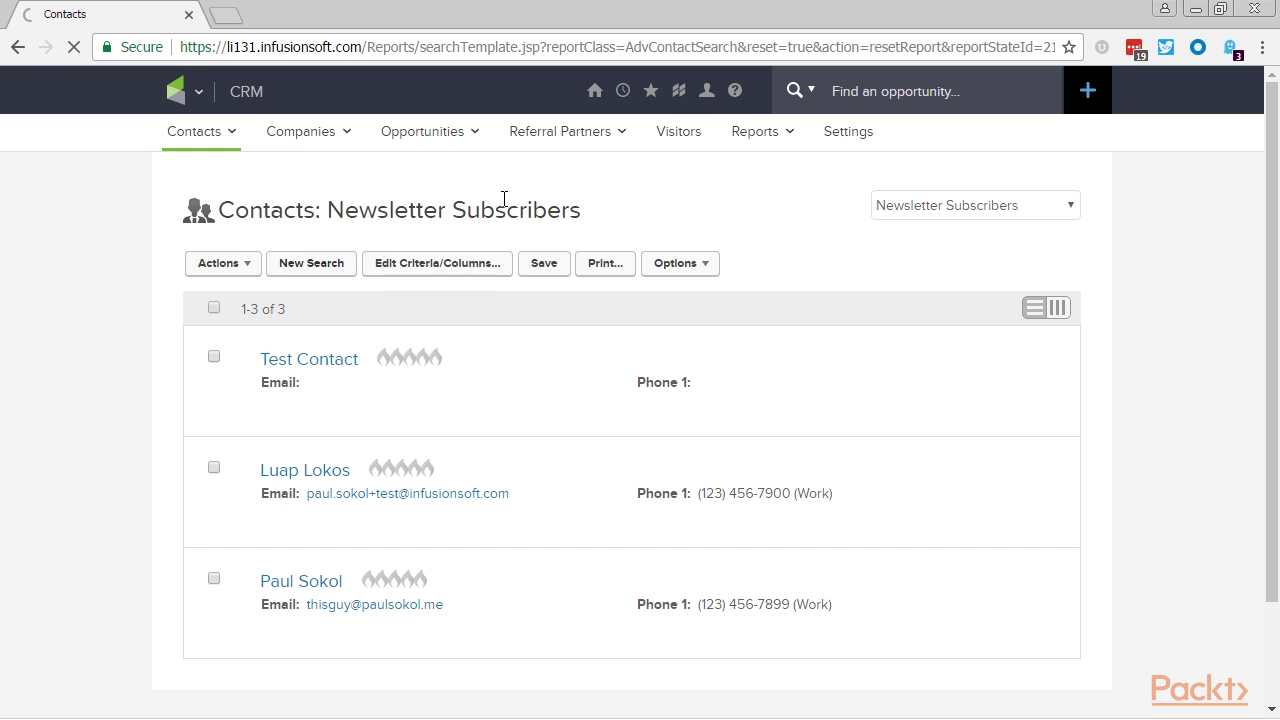
{"action": "left_click", "coordinate": [1040, 208]}
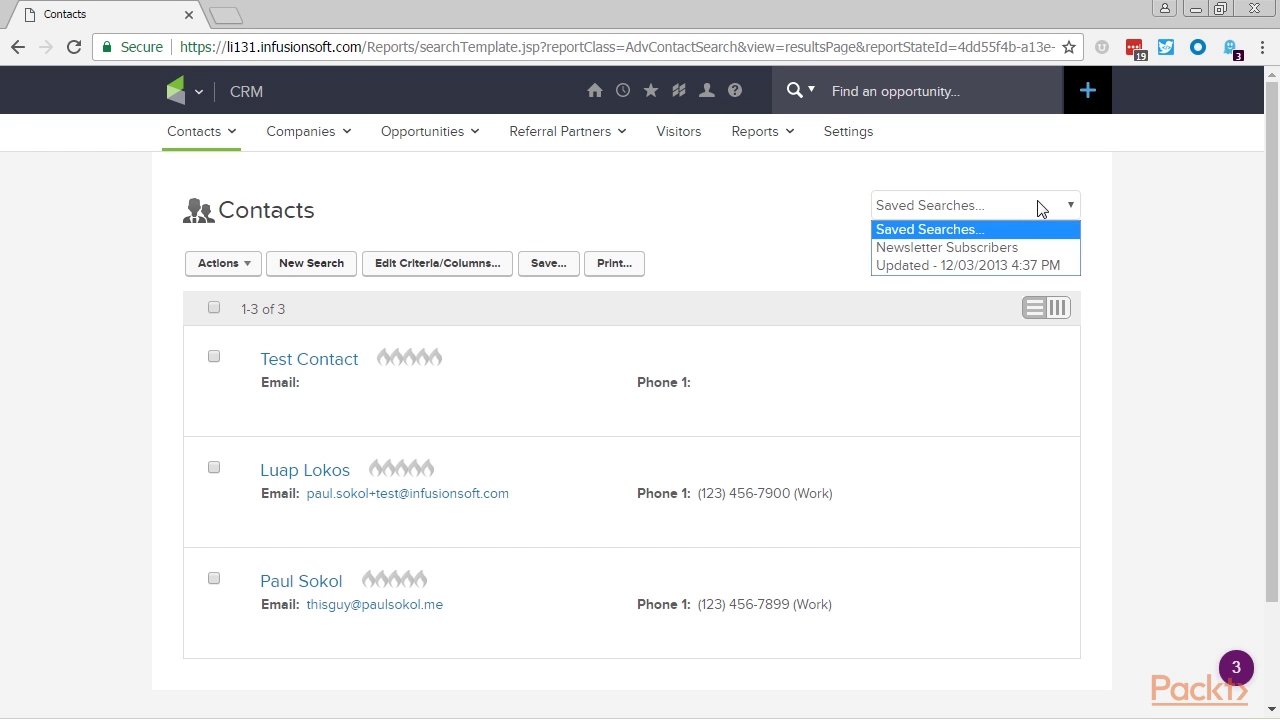
{"action": "left_click", "coordinate": [1014, 247]}
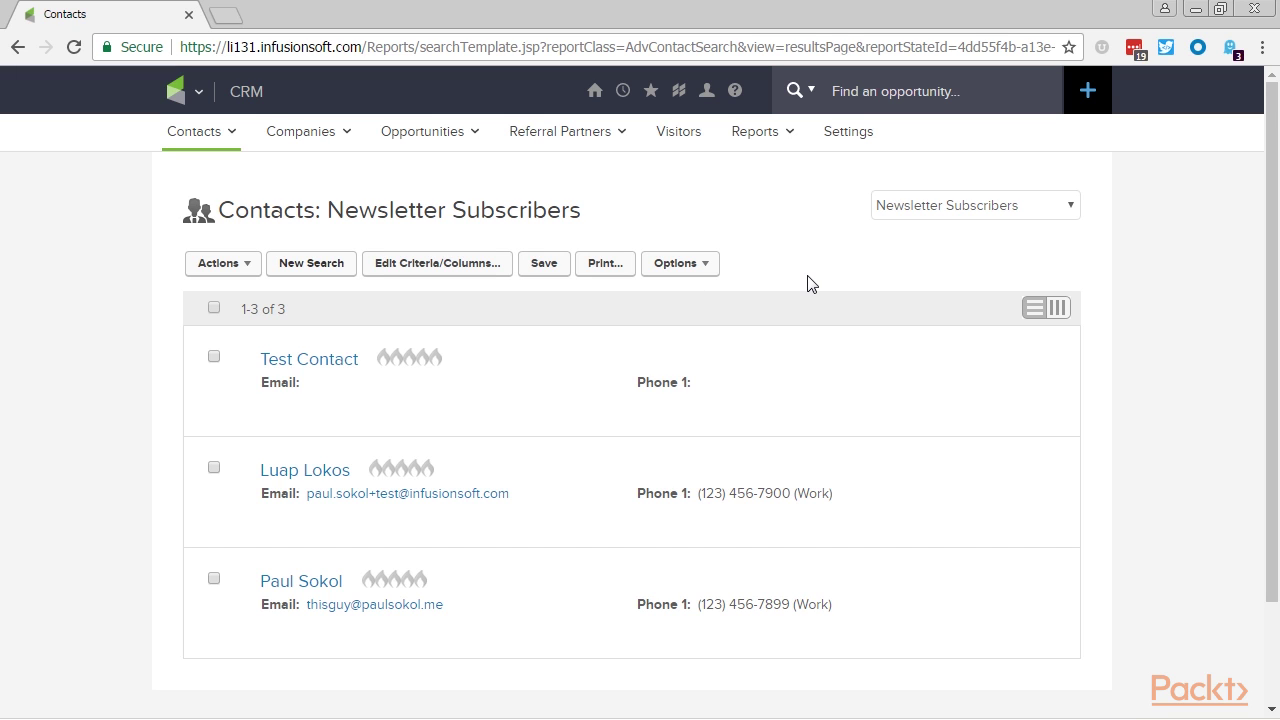
Look through the CRM navigation options, the marketing Email & Broadcasts page and the e-commerce orders list
{"action": "mouse_move", "coordinate": [424, 137]}
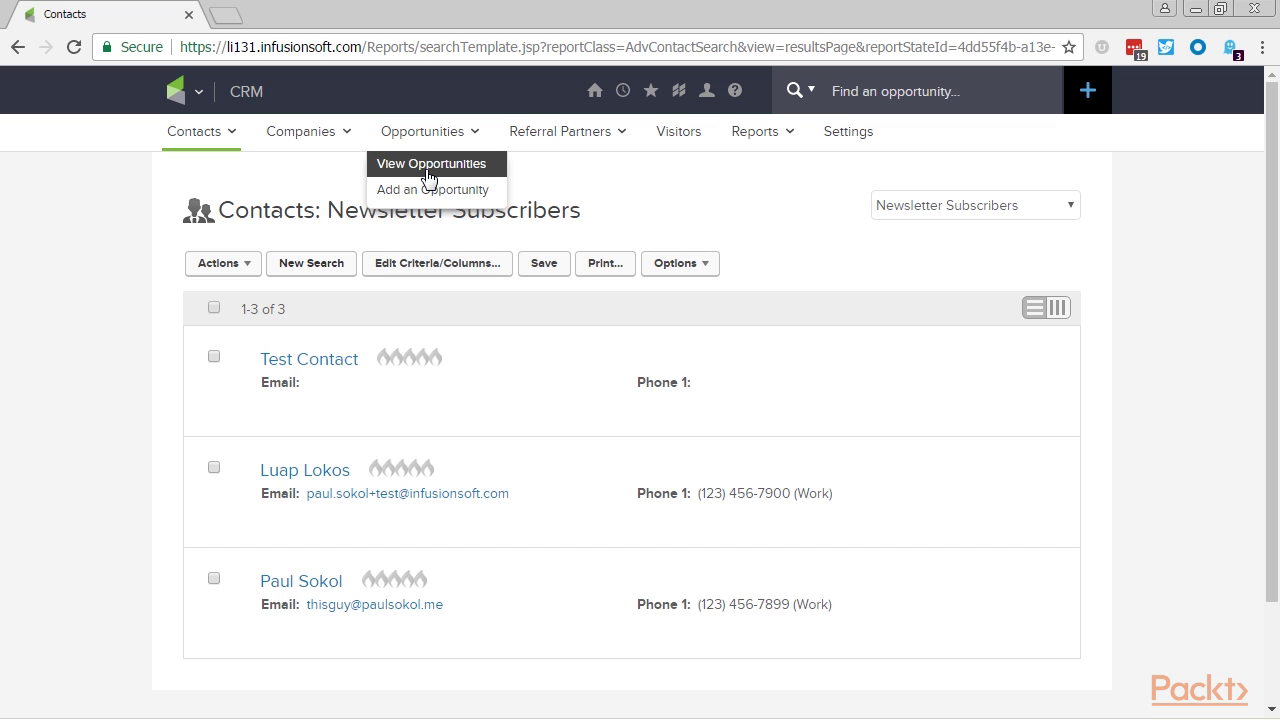
{"action": "mouse_move", "coordinate": [335, 124]}
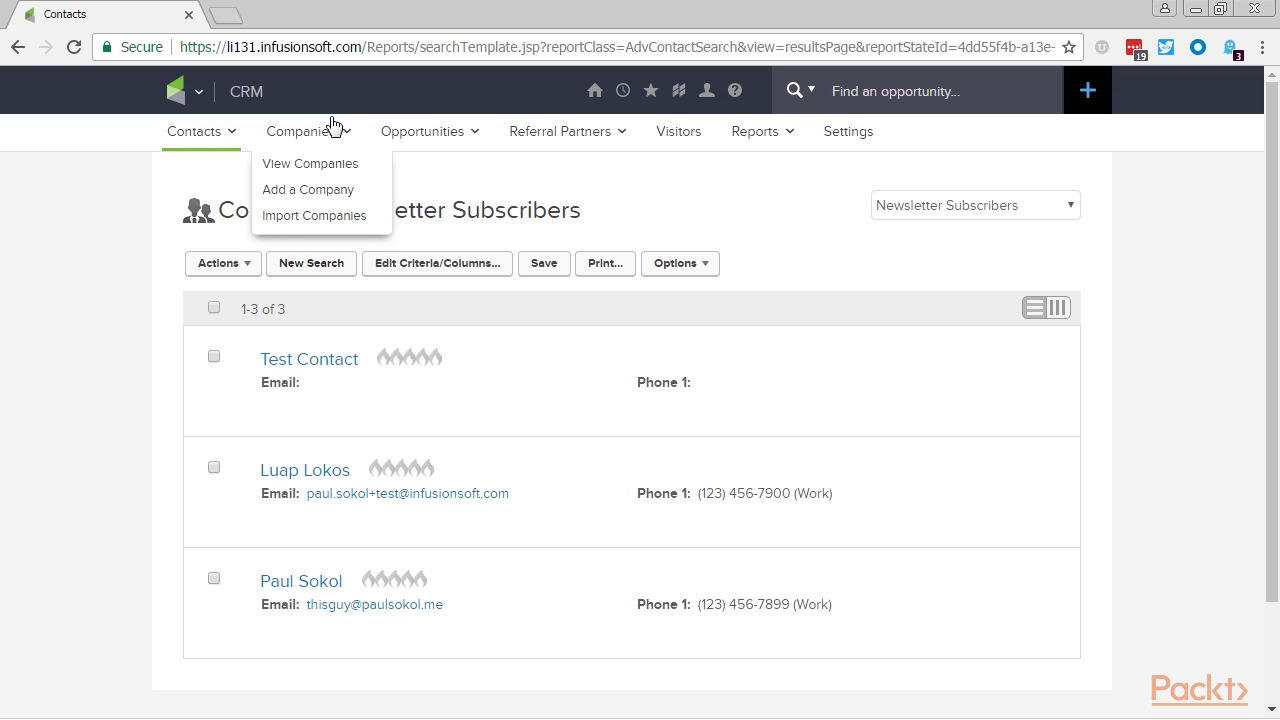
{"action": "mouse_move", "coordinate": [546, 140]}
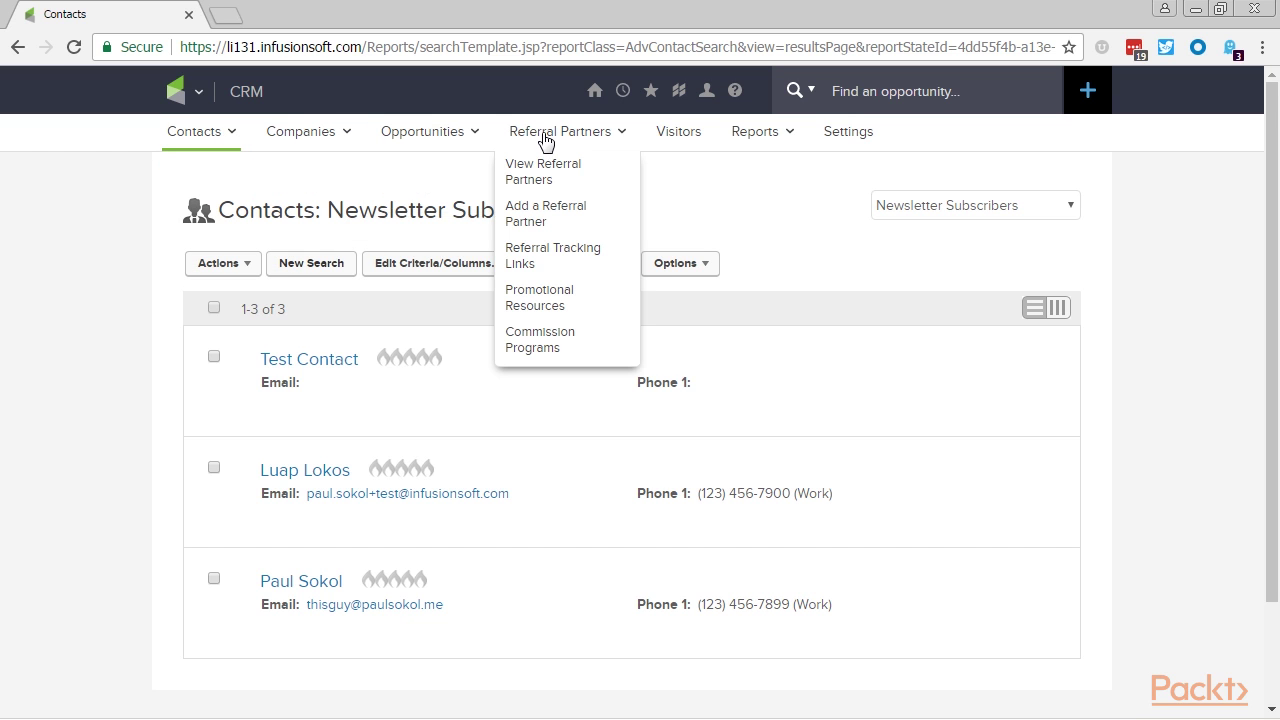
{"action": "mouse_move", "coordinate": [150, 105]}
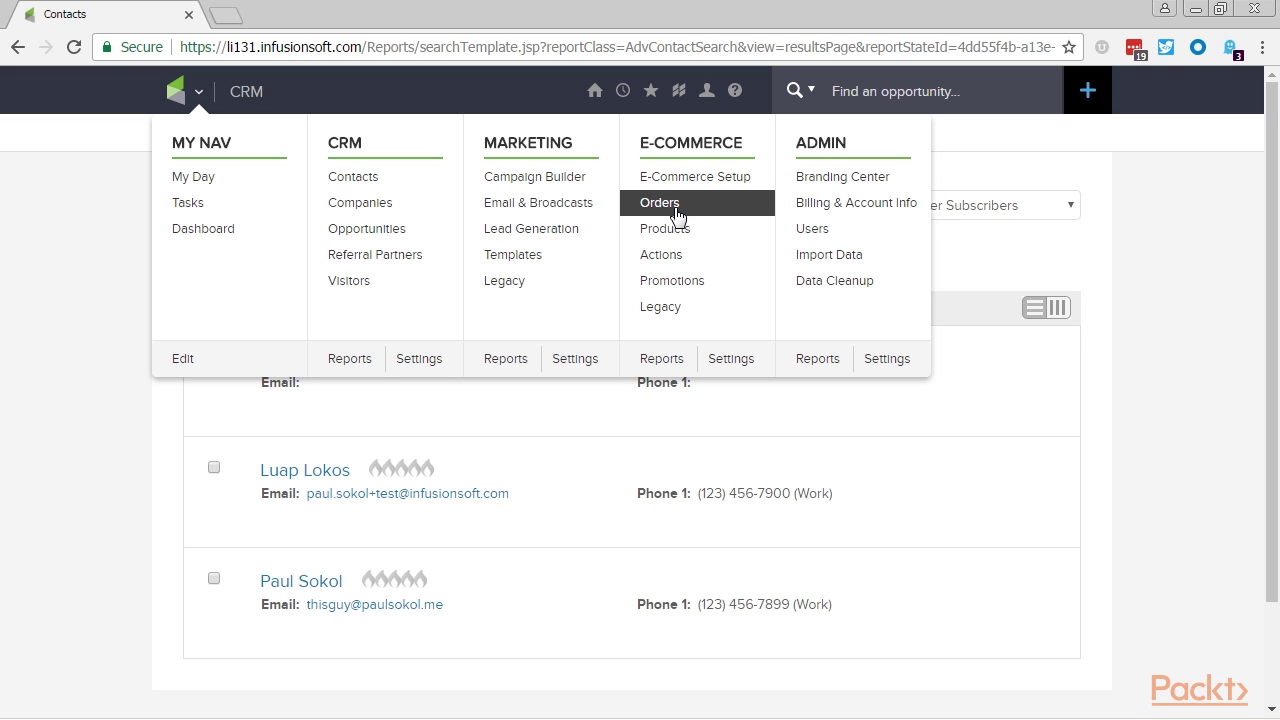
{"action": "left_click", "coordinate": [600, 204]}
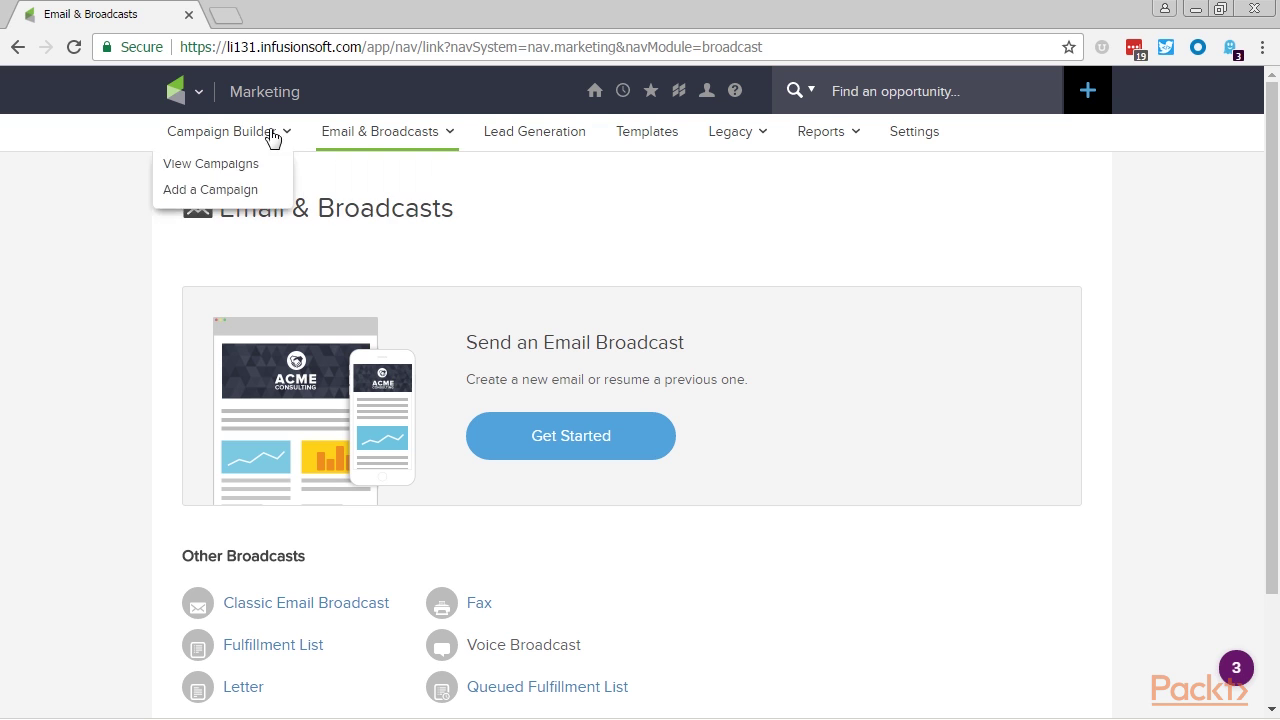
{"action": "mouse_move", "coordinate": [172, 92]}
{"action": "left_click", "coordinate": [740, 208]}
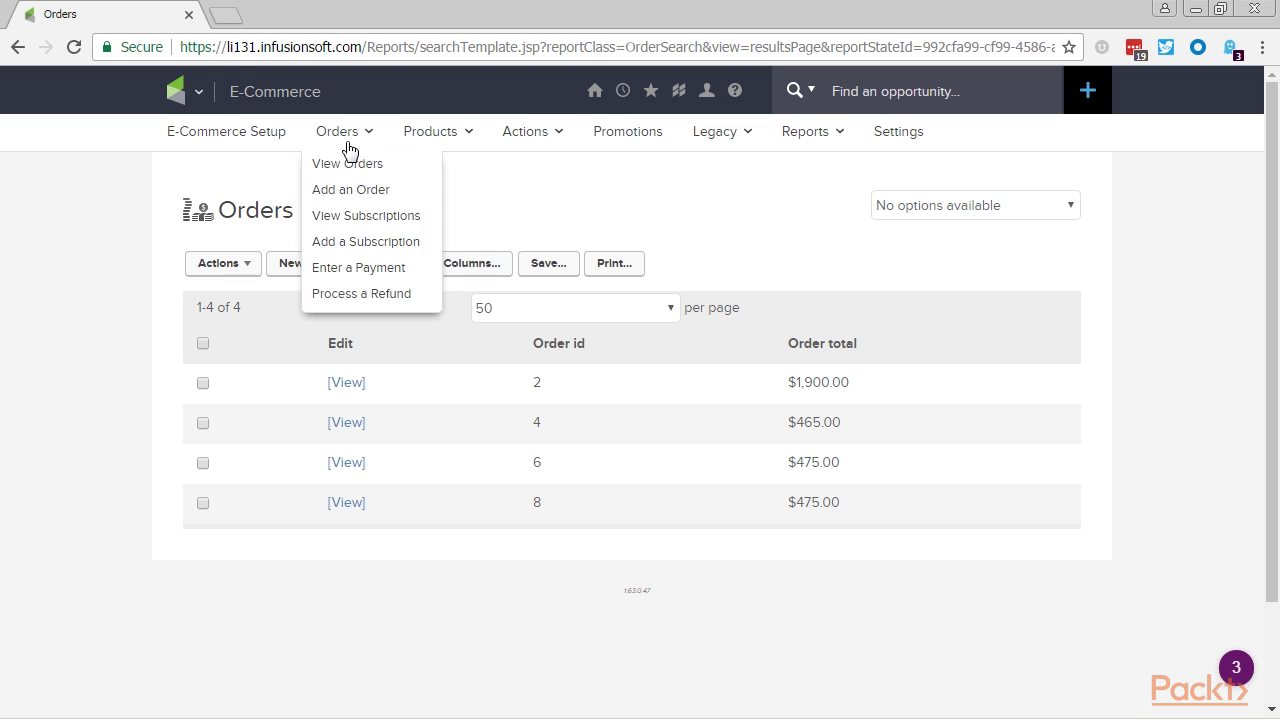
Go back from the orders to the CRM contacts and reload the Newsletter Subscribers saved search
{"action": "left_click", "coordinate": [205, 89]}
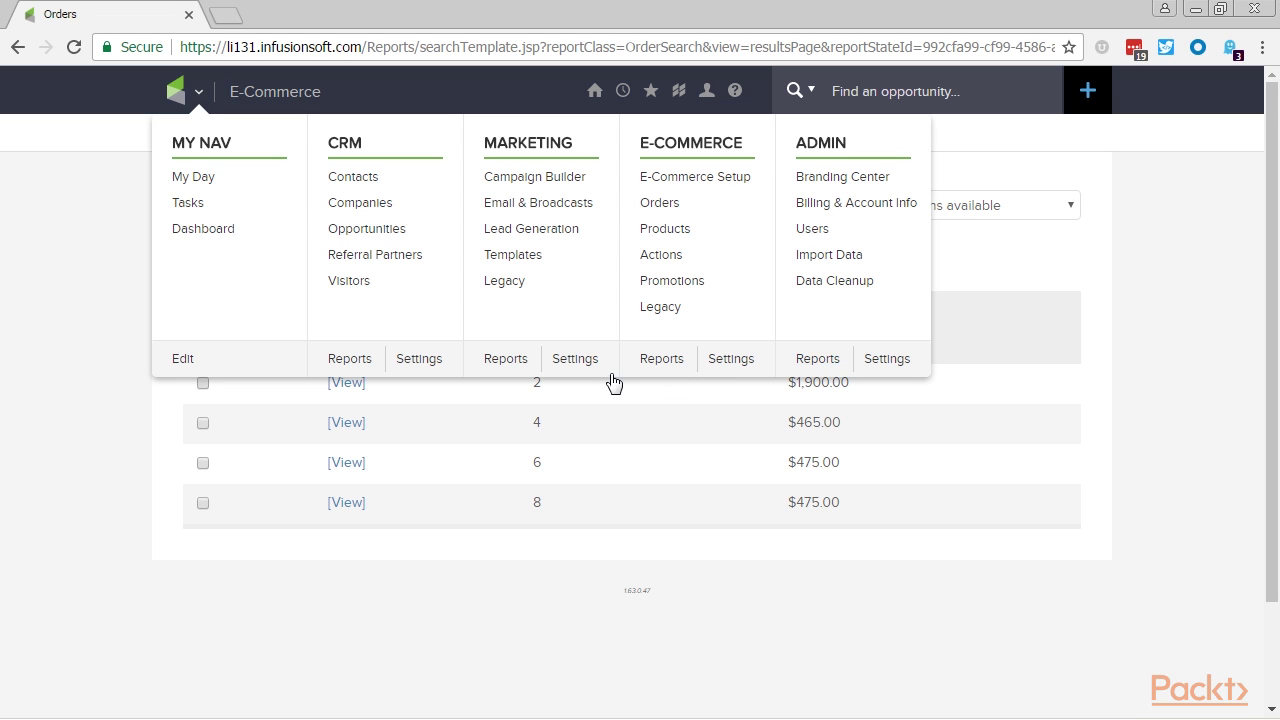
{"action": "mouse_move", "coordinate": [185, 91]}
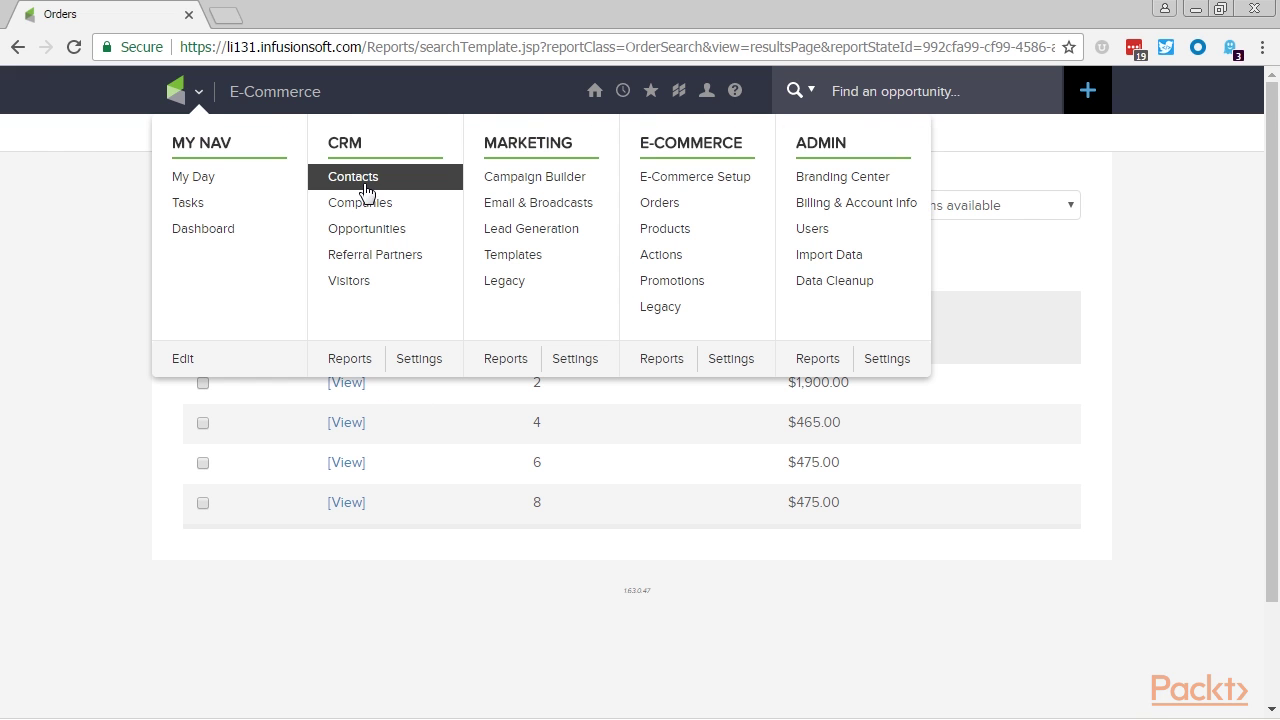
{"action": "left_click", "coordinate": [364, 190]}
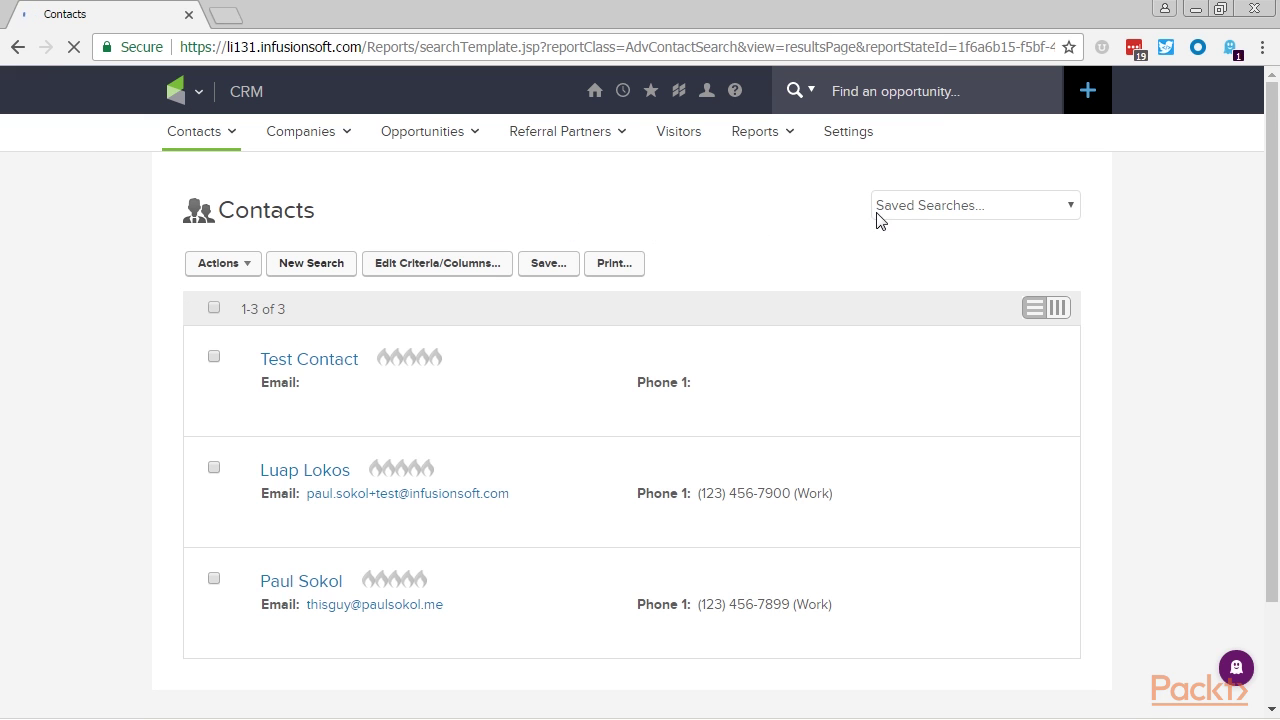
{"action": "left_click", "coordinate": [890, 211]}
{"action": "key", "text": "Return"}
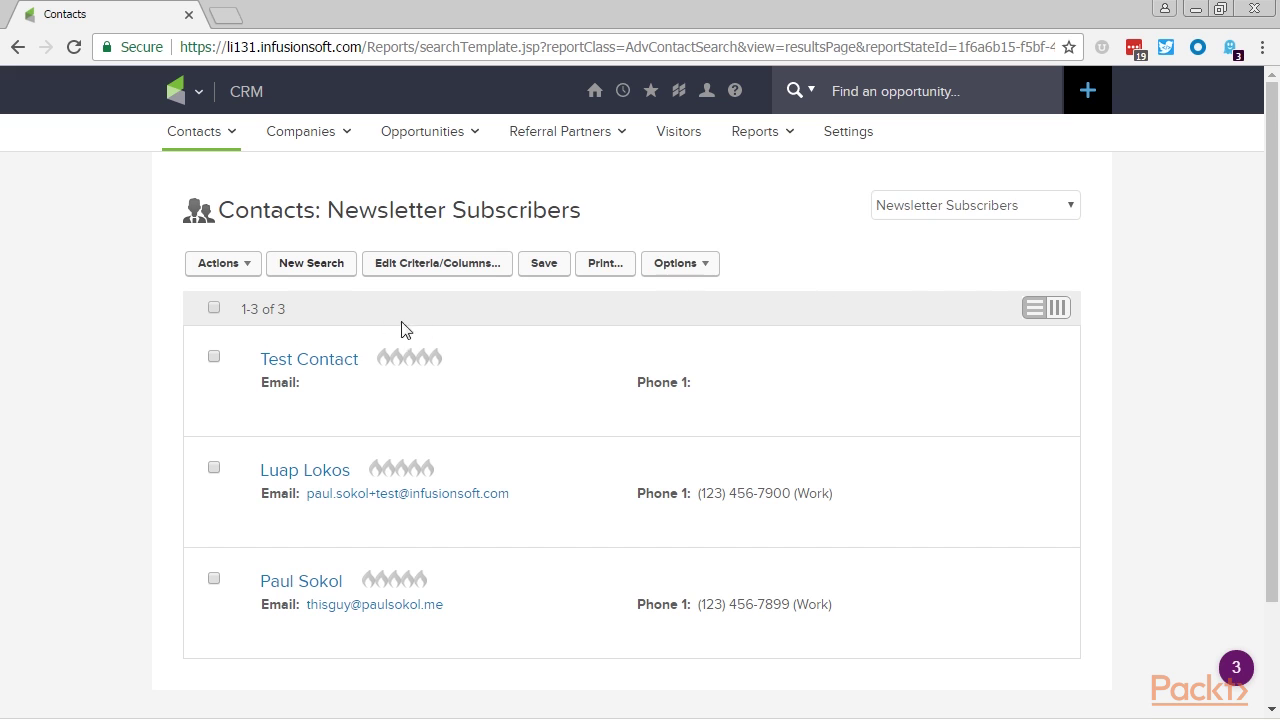
Edit the search's columns and reorder them to Name, Phone 1, Email
{"action": "left_click", "coordinate": [417, 266]}
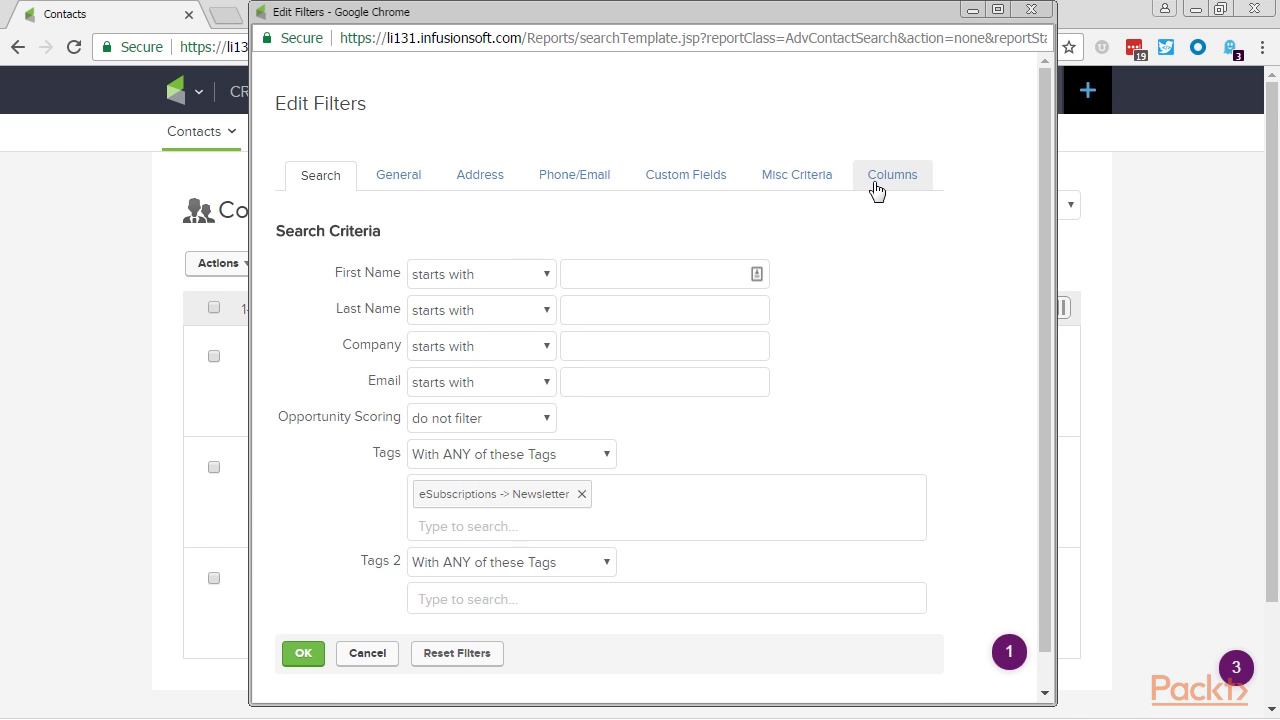
{"action": "left_click", "coordinate": [876, 190]}
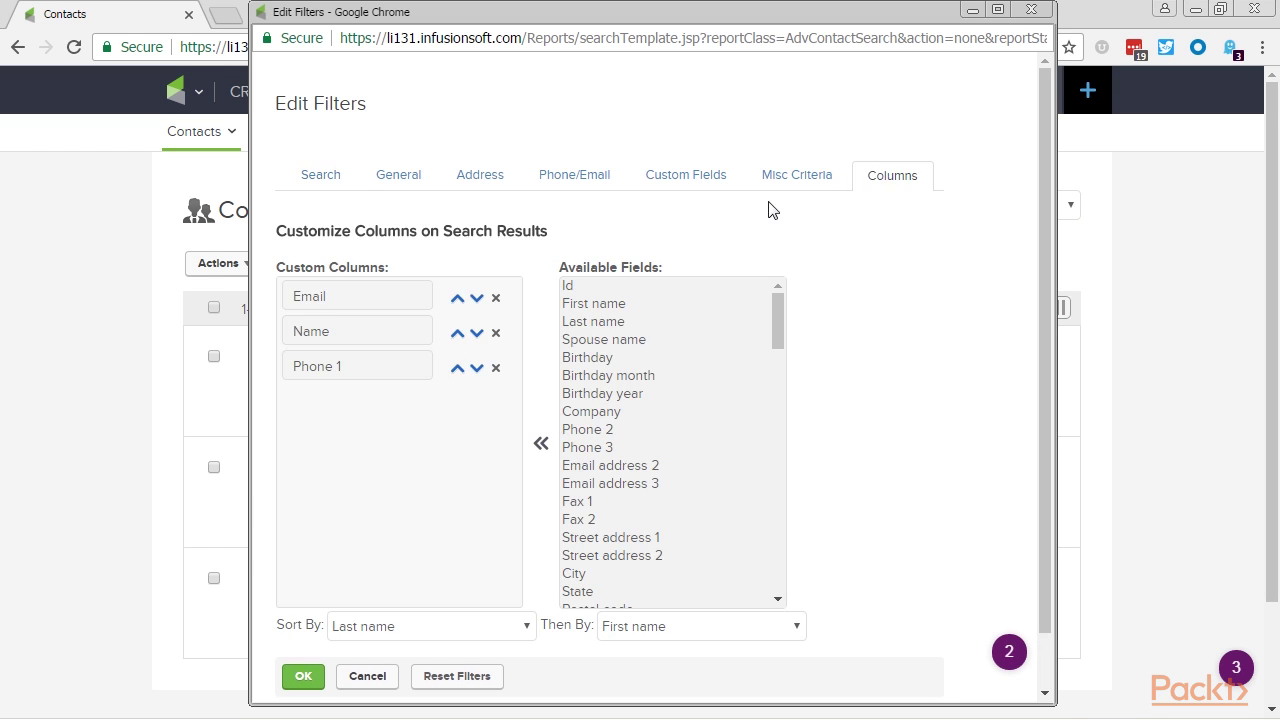
{"action": "left_click", "coordinate": [457, 333]}
{"action": "left_click", "coordinate": [478, 334]}
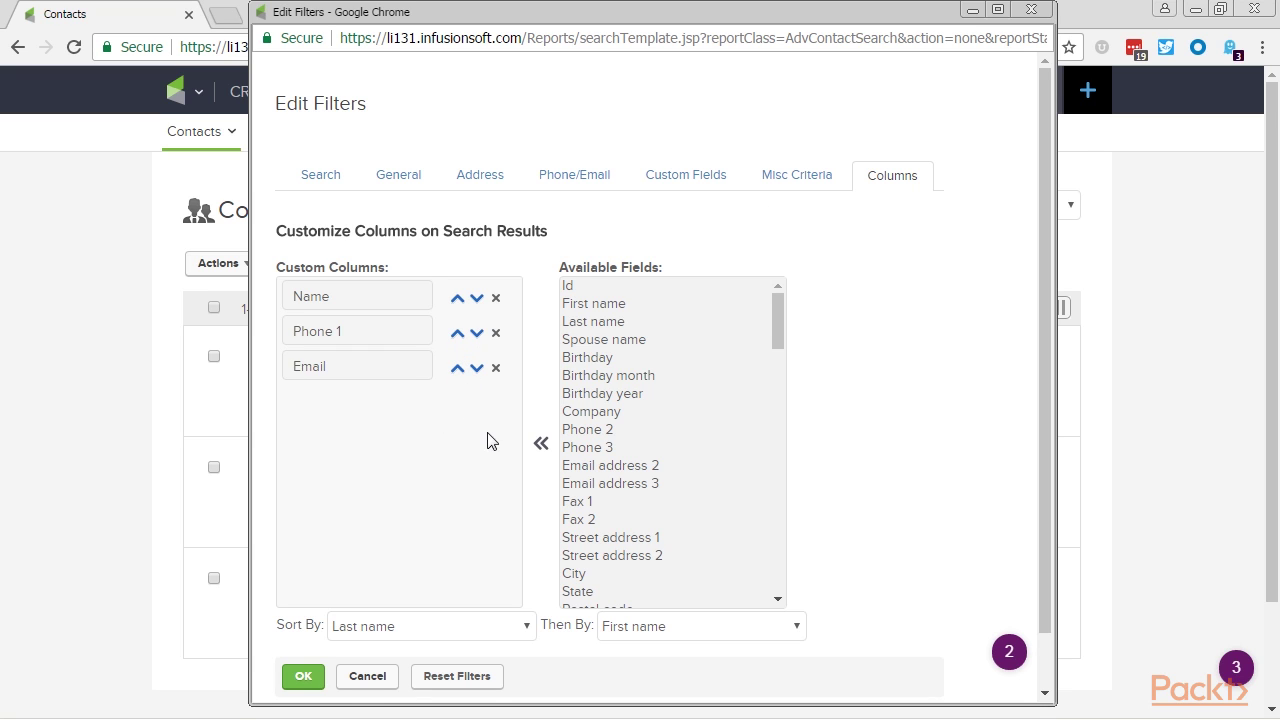
Set the primary sort field of the search results to Email and apply the edited filters
{"action": "left_click_drag", "start_coordinate": [284, 628], "coordinate": [312, 629]}
{"action": "left_click", "coordinate": [317, 630]}
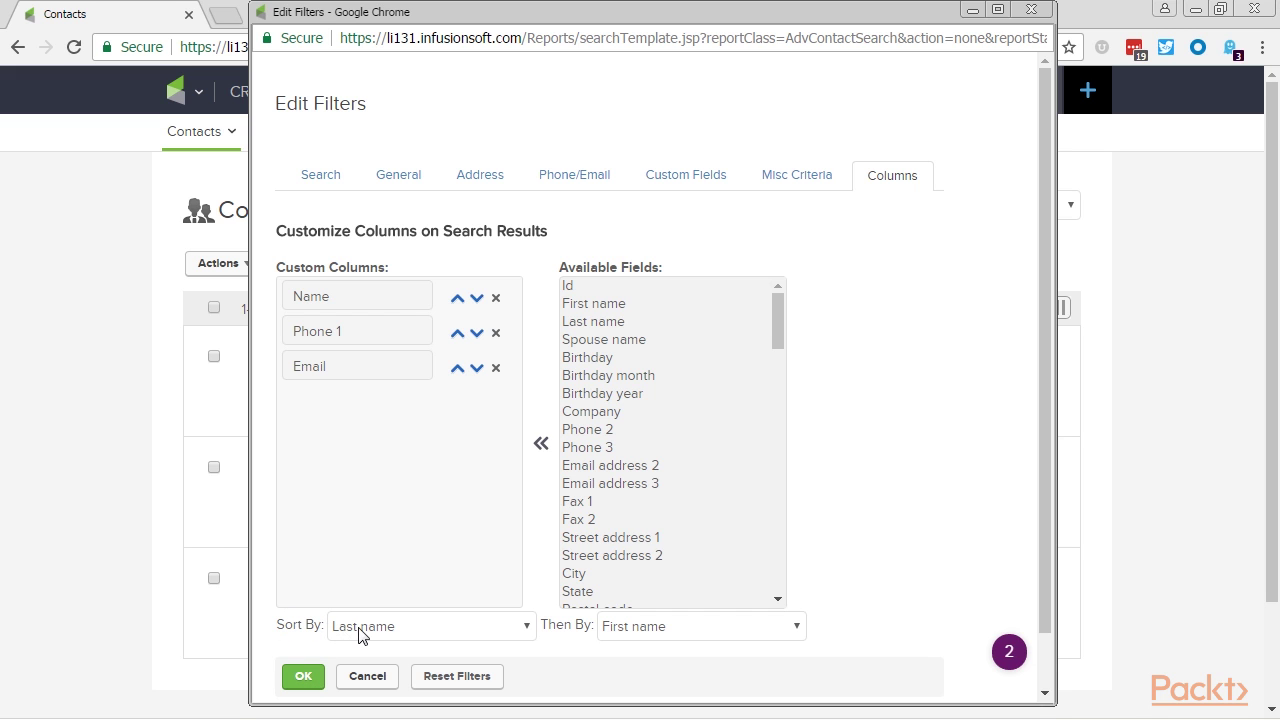
{"action": "left_click", "coordinate": [360, 636]}
{"action": "scroll", "coordinate": [405, 480], "scroll_direction": "down", "scroll_amount": 3}
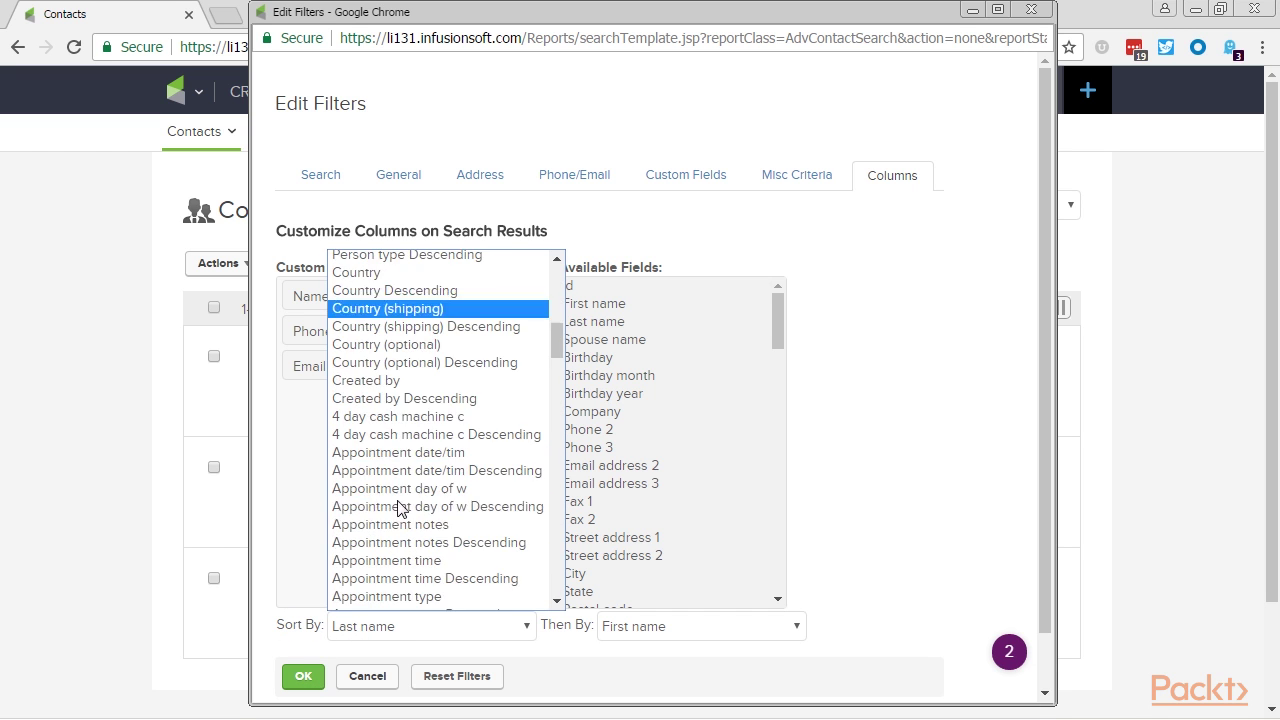
{"action": "scroll", "coordinate": [398, 509], "scroll_direction": "down", "scroll_amount": 10}
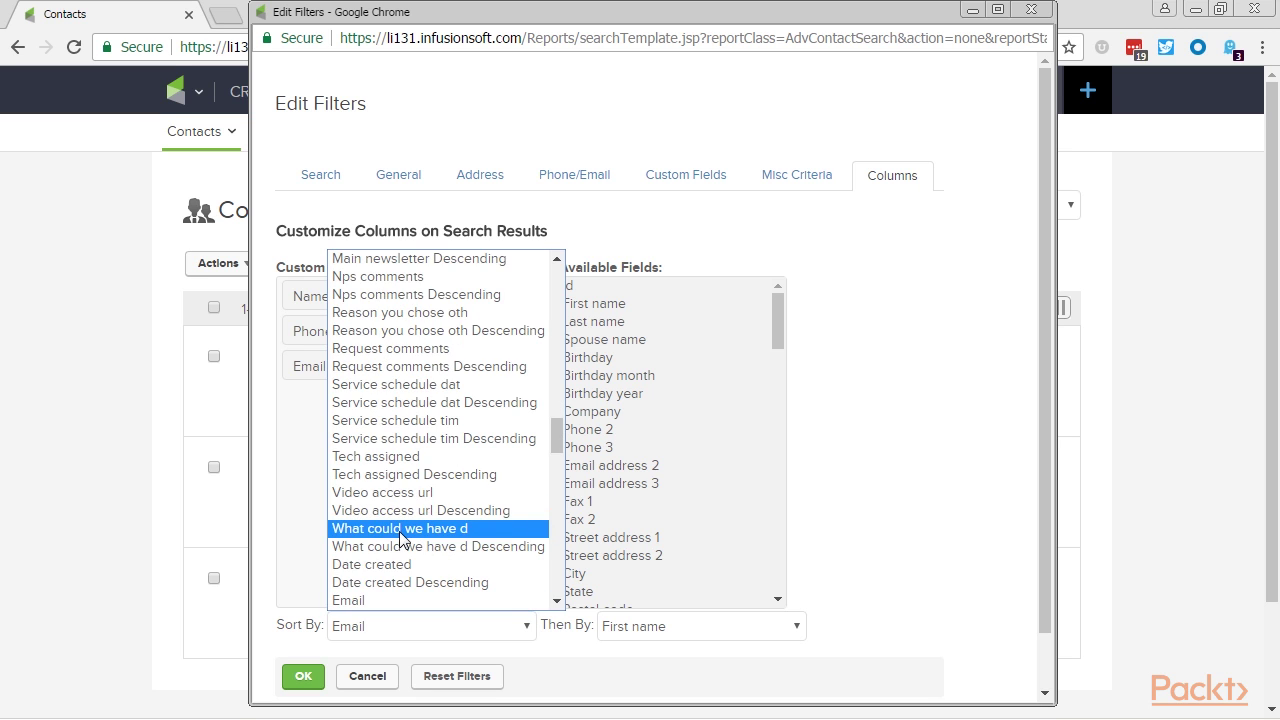
{"action": "left_click", "coordinate": [496, 686]}
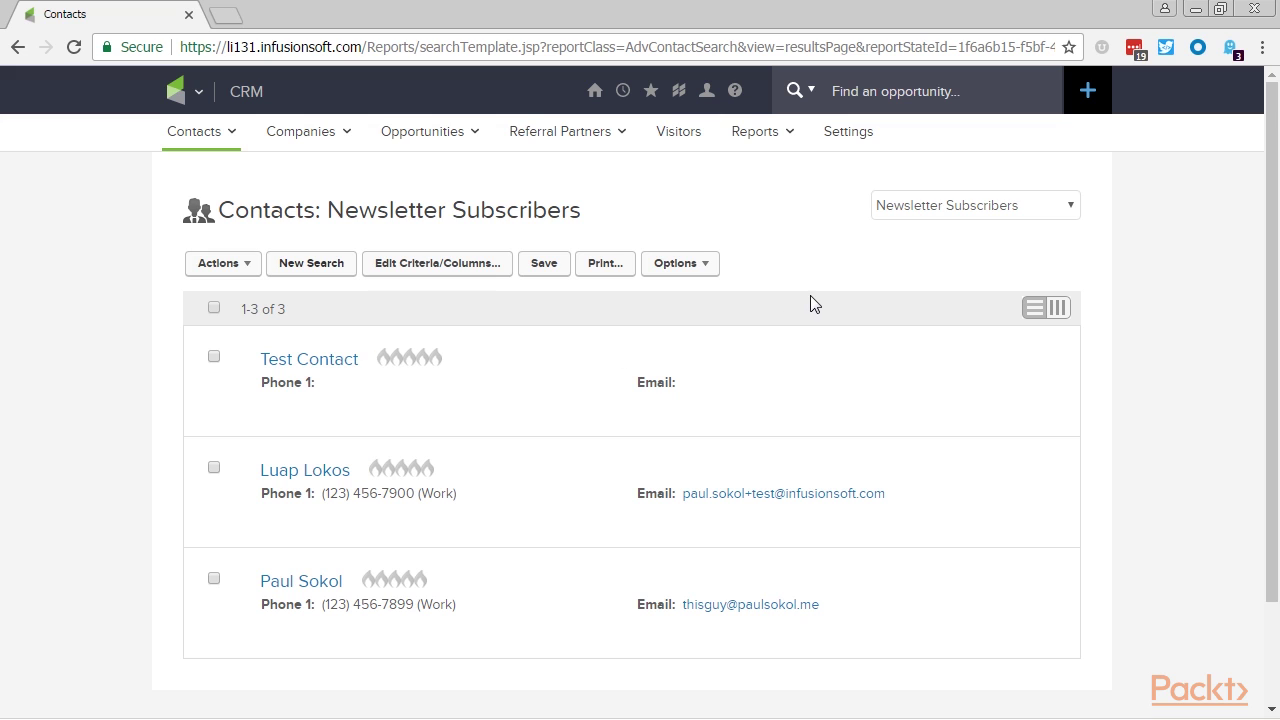
Show the search results as a column table and re-sort them by Name, Phone 1 and finally Email
{"action": "left_click", "coordinate": [1058, 327]}
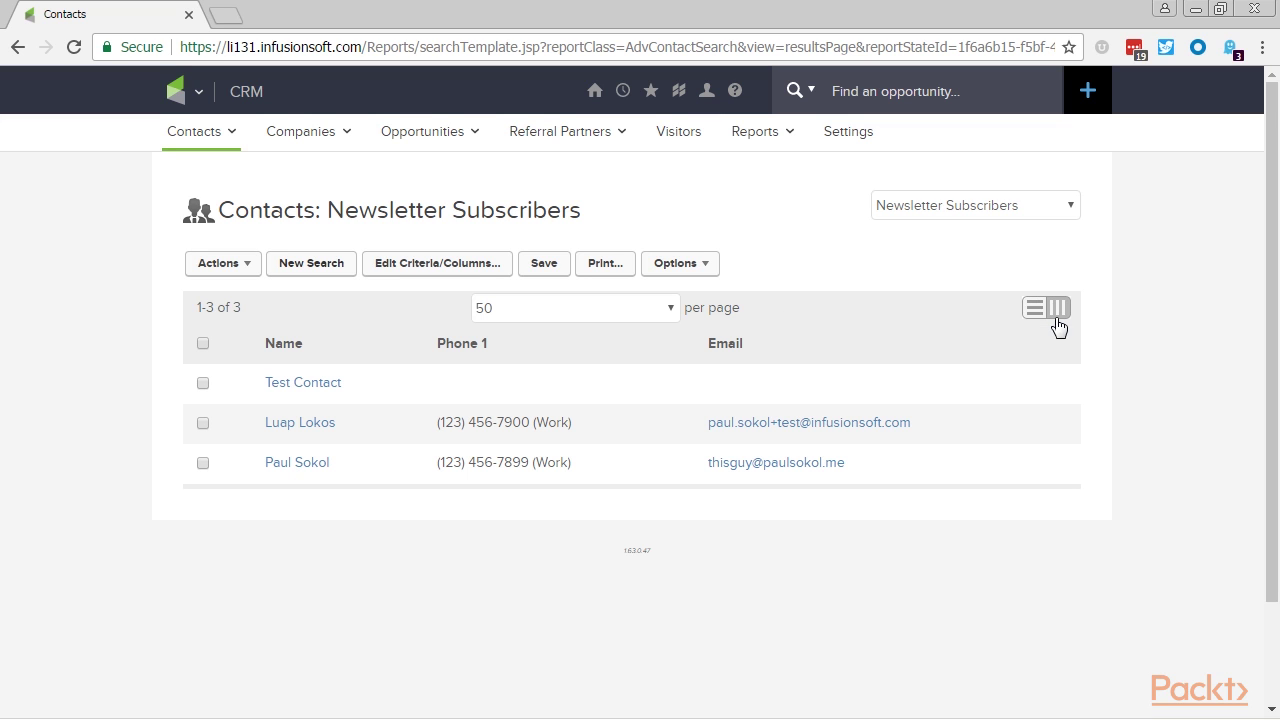
{"action": "left_click", "coordinate": [284, 350]}
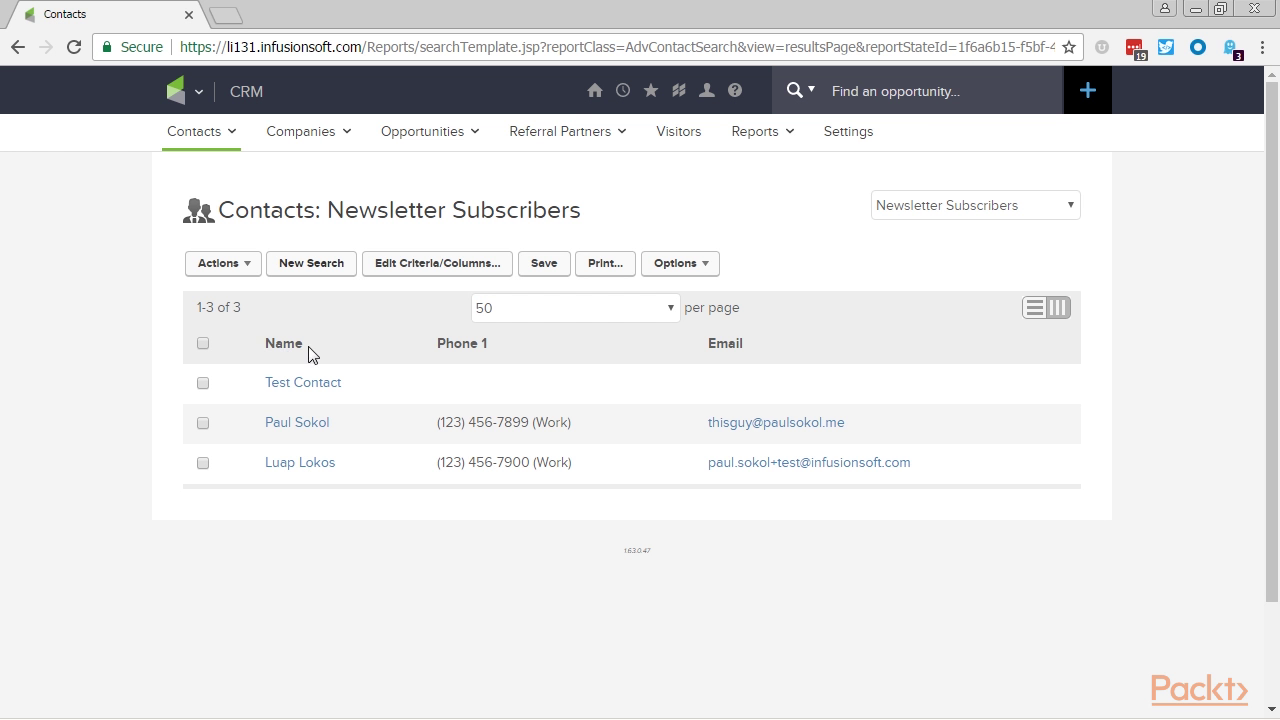
{"action": "left_click", "coordinate": [443, 347]}
{"action": "left_click", "coordinate": [733, 346]}
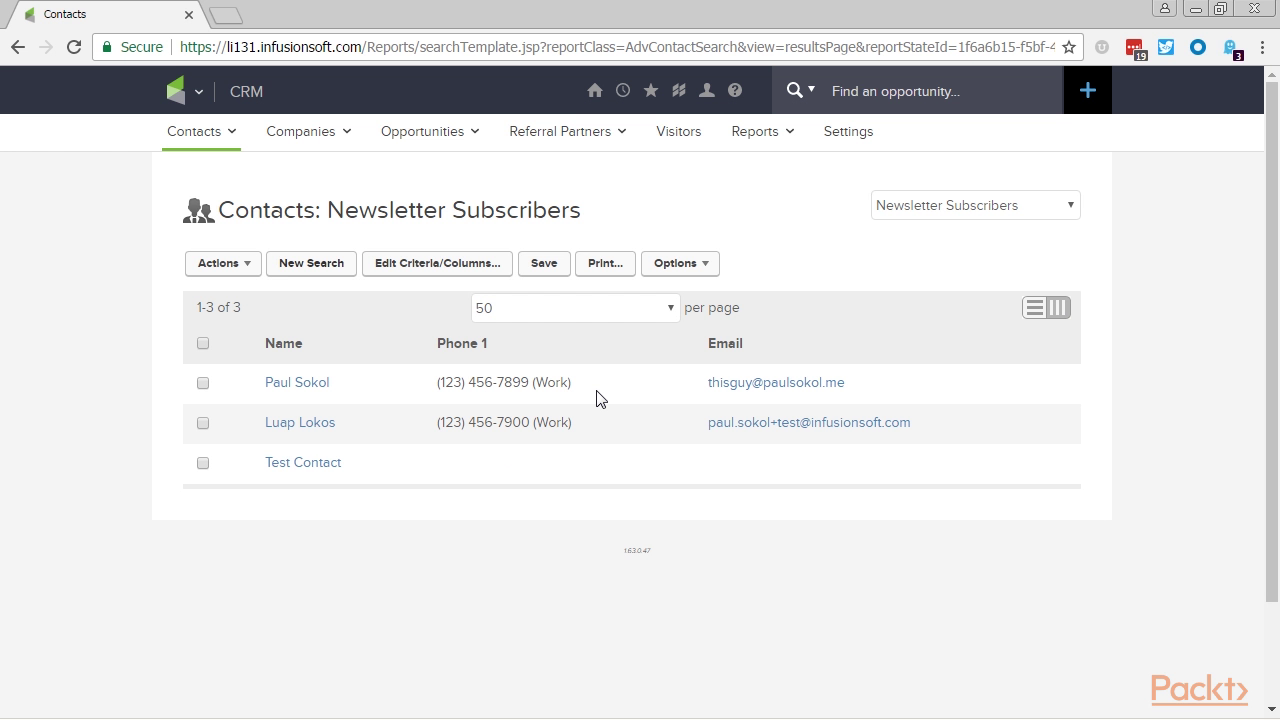
Save the changes to the Newsletter Subscribers search and open its additional options
{"action": "left_click", "coordinate": [543, 268]}
{"action": "left_click", "coordinate": [804, 155]}
{"action": "mouse_move", "coordinate": [795, 167]}
{"action": "left_click", "coordinate": [690, 270]}
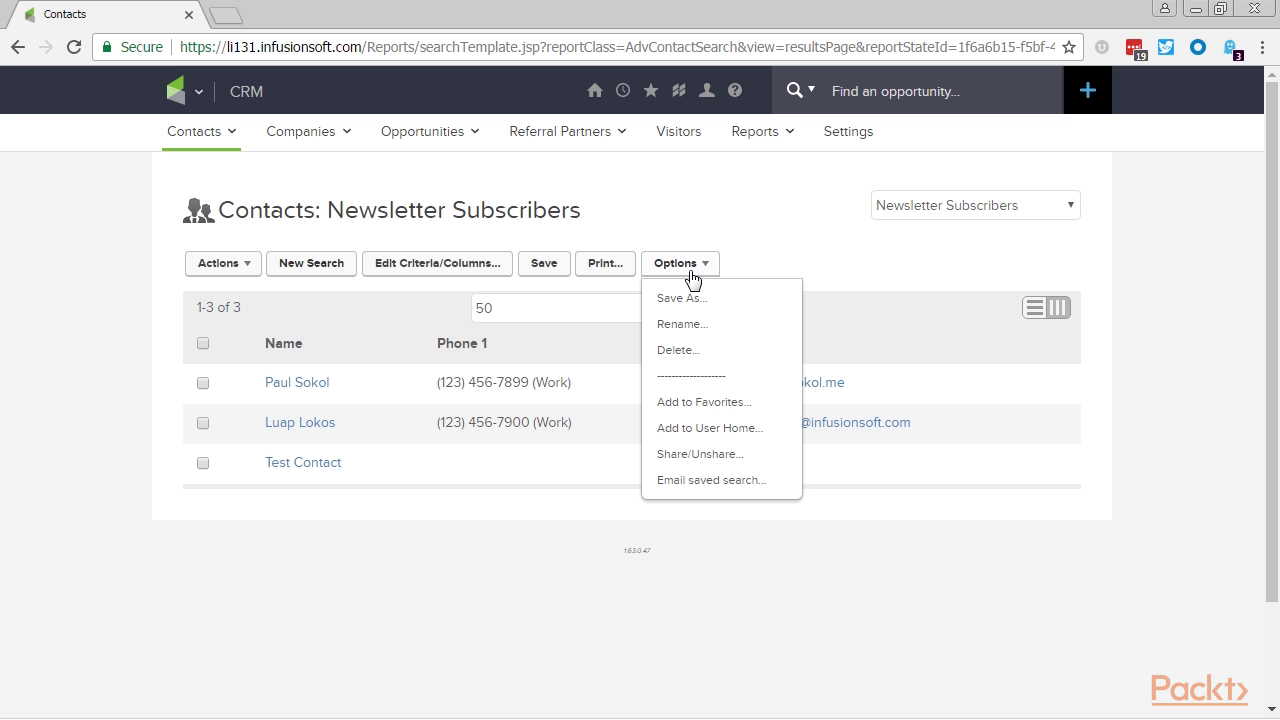
Add the Newsletter Subscribers search to the favorites in a new link category named Newsletter and save the link
{"action": "left_click", "coordinate": [726, 405]}
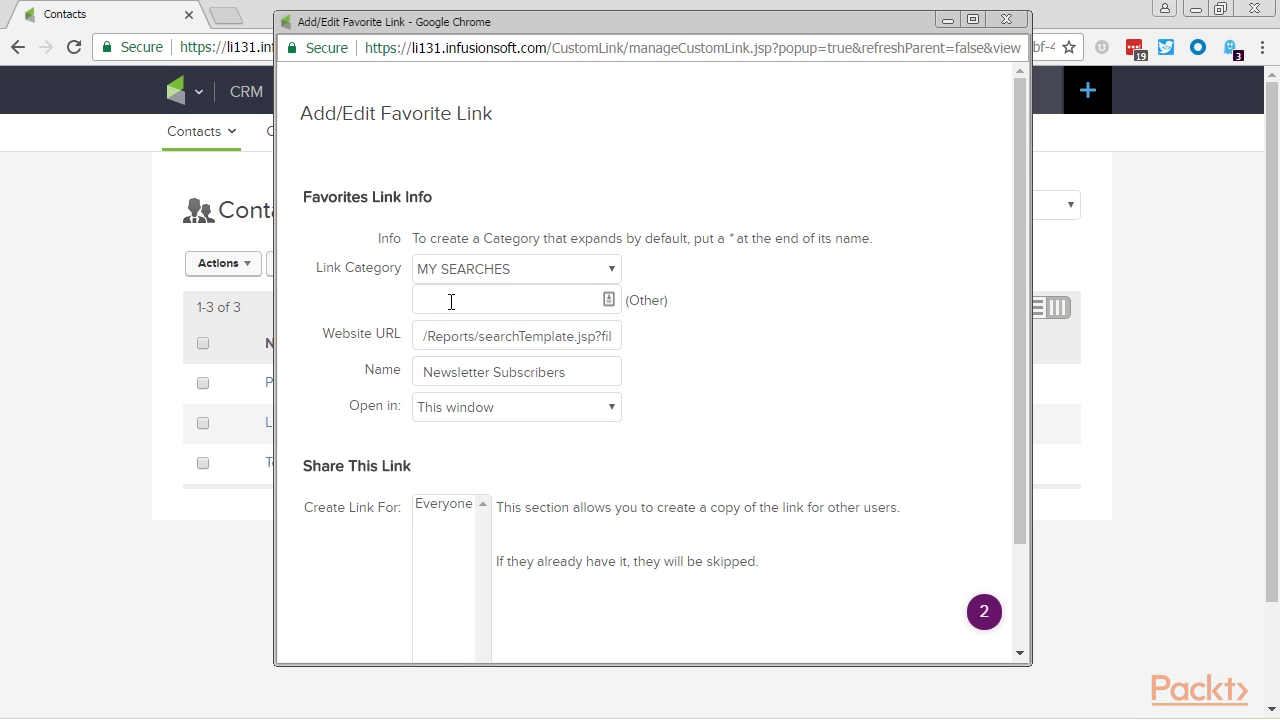
{"action": "type", "text": "Newsletter"}
{"action": "scroll", "coordinate": [744, 421], "scroll_direction": "down", "scroll_amount": 1}
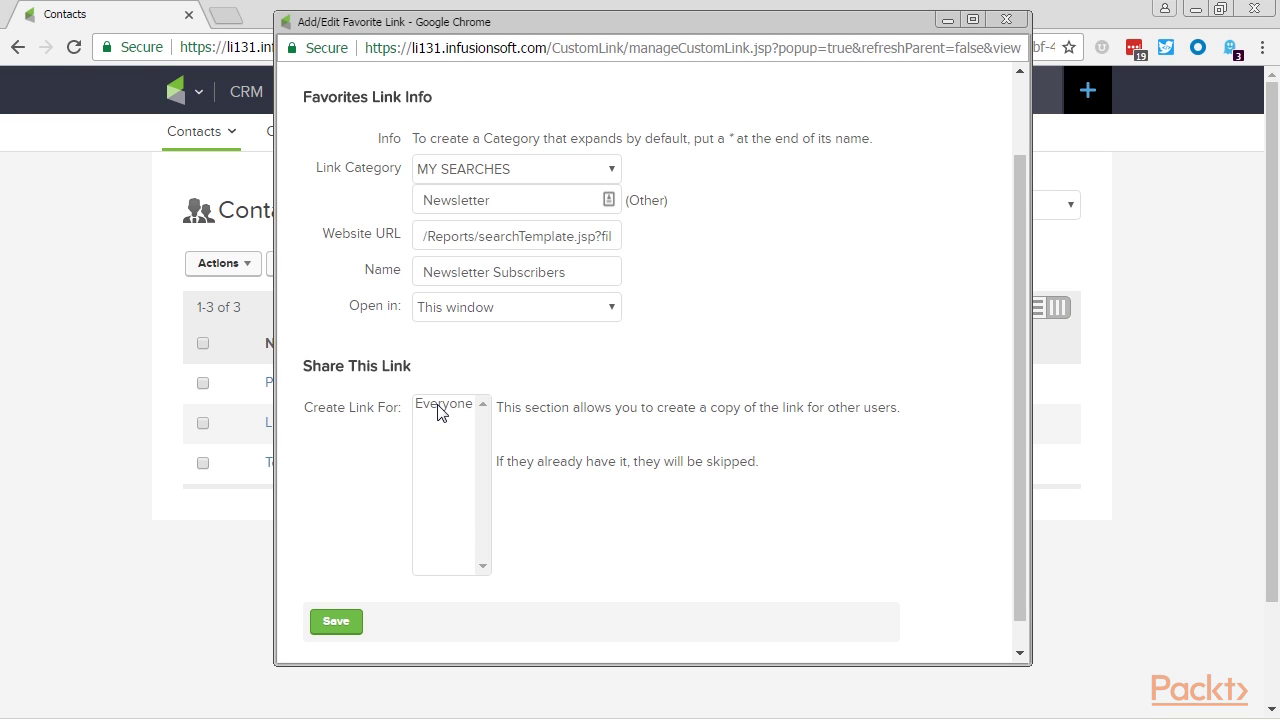
{"action": "left_click", "coordinate": [335, 622]}
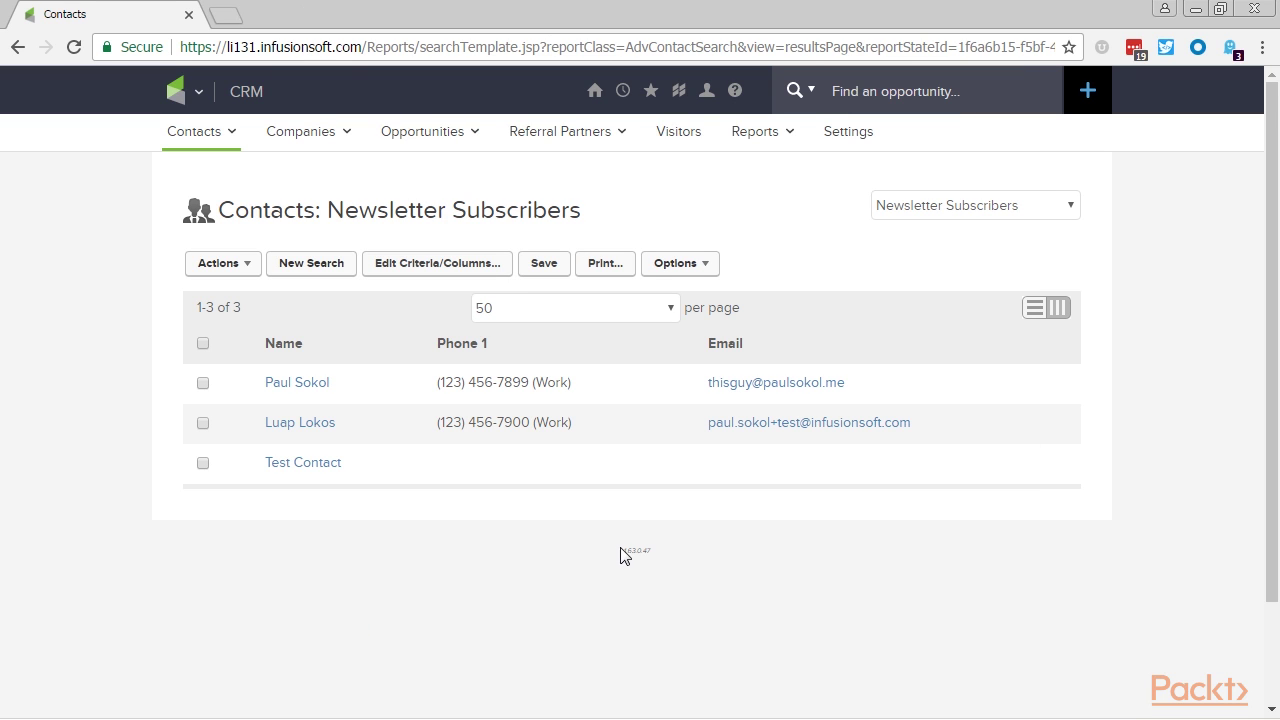
Go to the opportunities list and return to the Newsletter Subscribers search through the newsletter category in the favorites
{"action": "mouse_move", "coordinate": [649, 106]}
{"action": "left_click", "coordinate": [578, 182]}
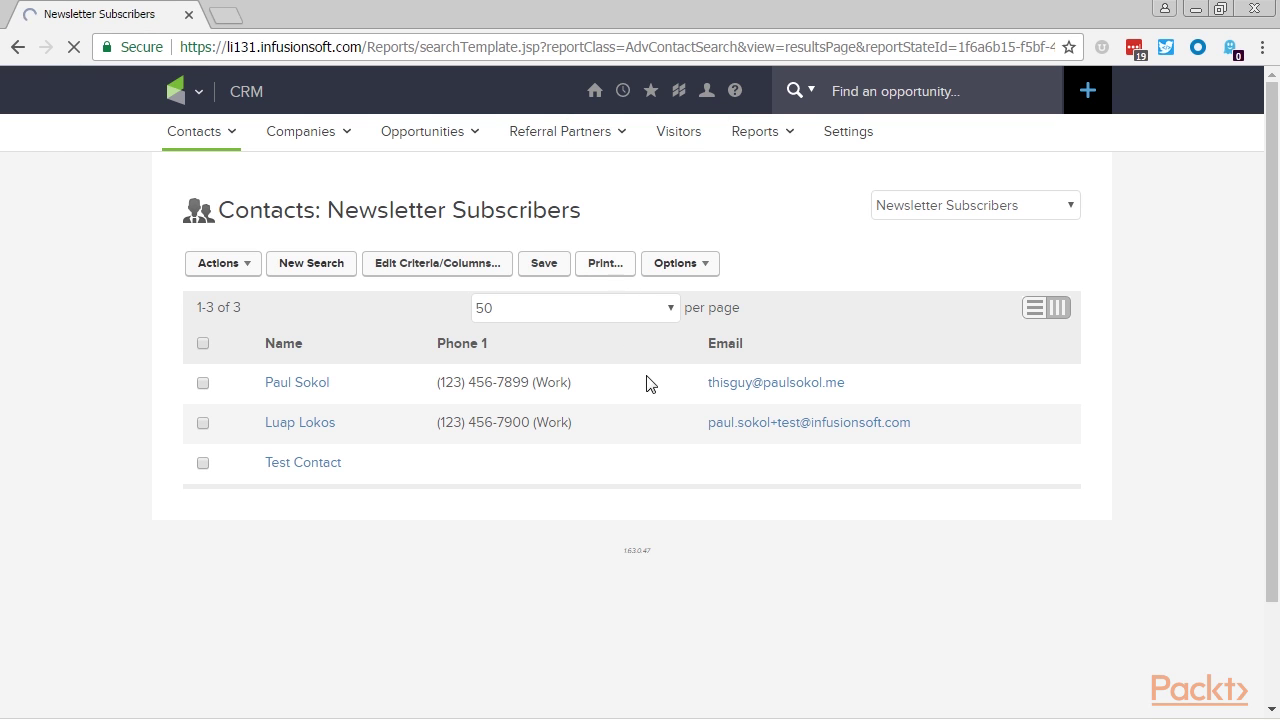
{"action": "mouse_move", "coordinate": [651, 95]}
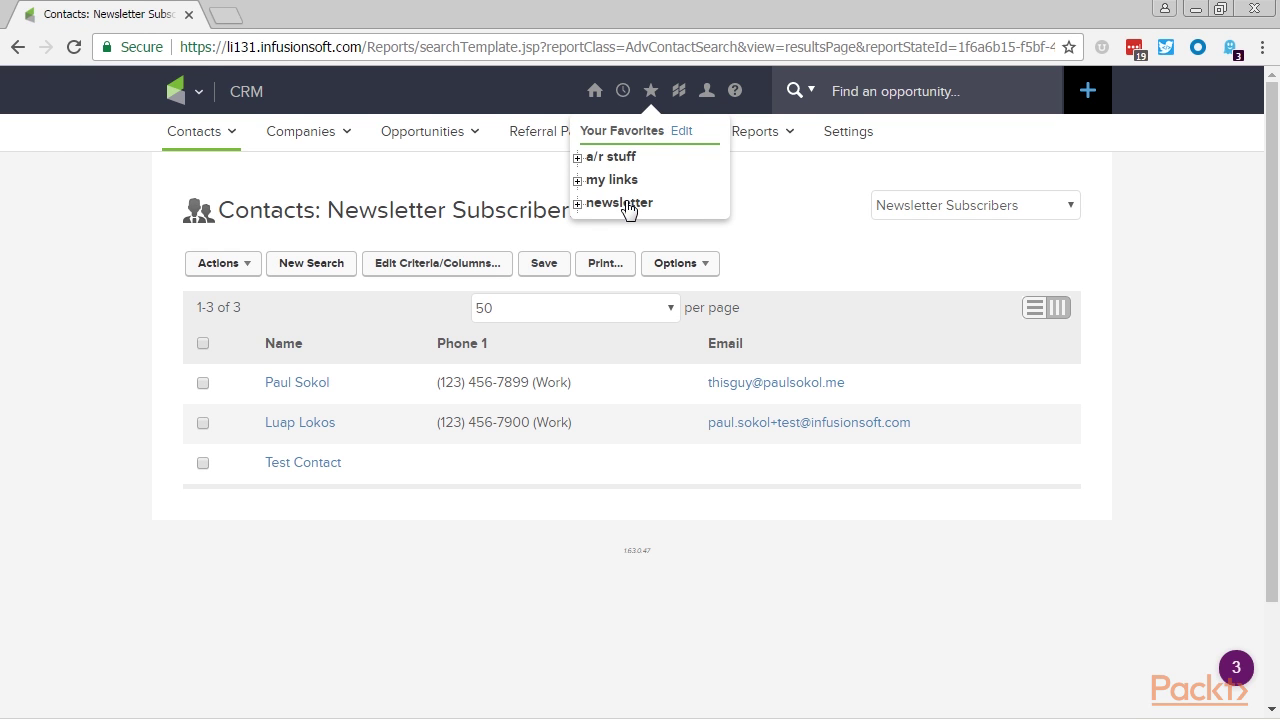
{"action": "mouse_move", "coordinate": [422, 133]}
{"action": "left_click", "coordinate": [418, 172]}
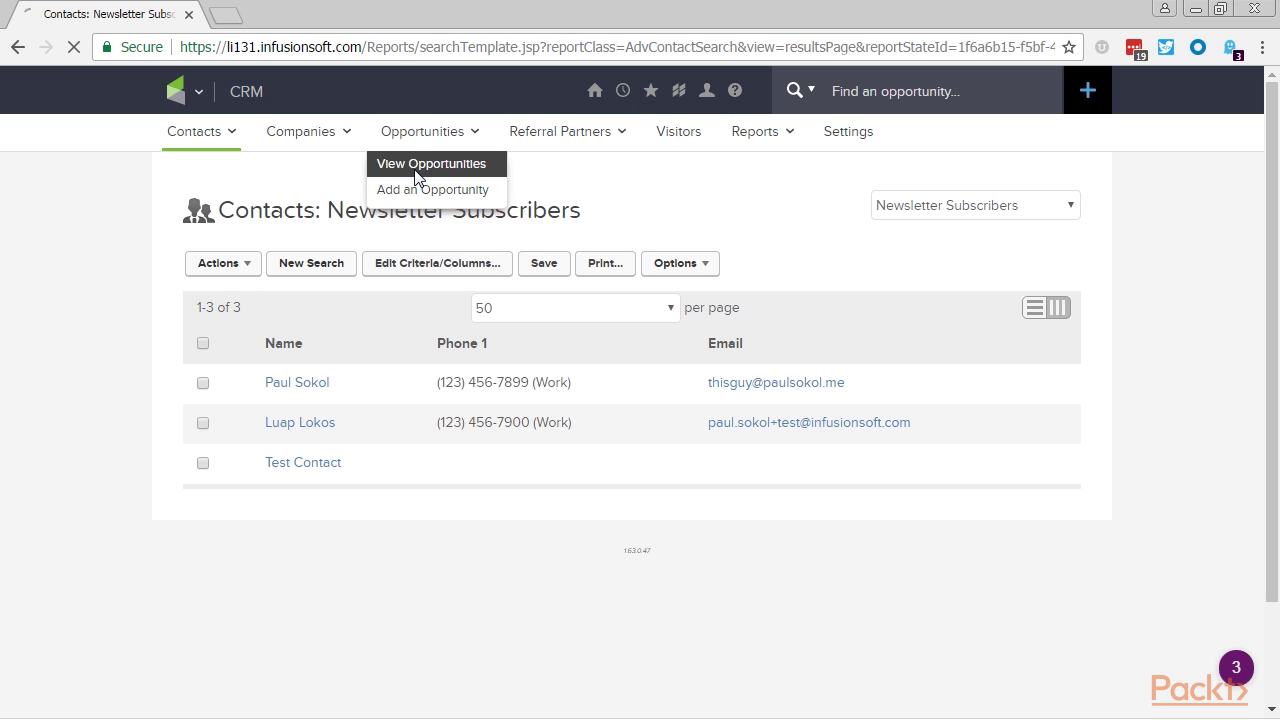
{"action": "mouse_move", "coordinate": [651, 91]}
{"action": "left_click", "coordinate": [585, 208]}
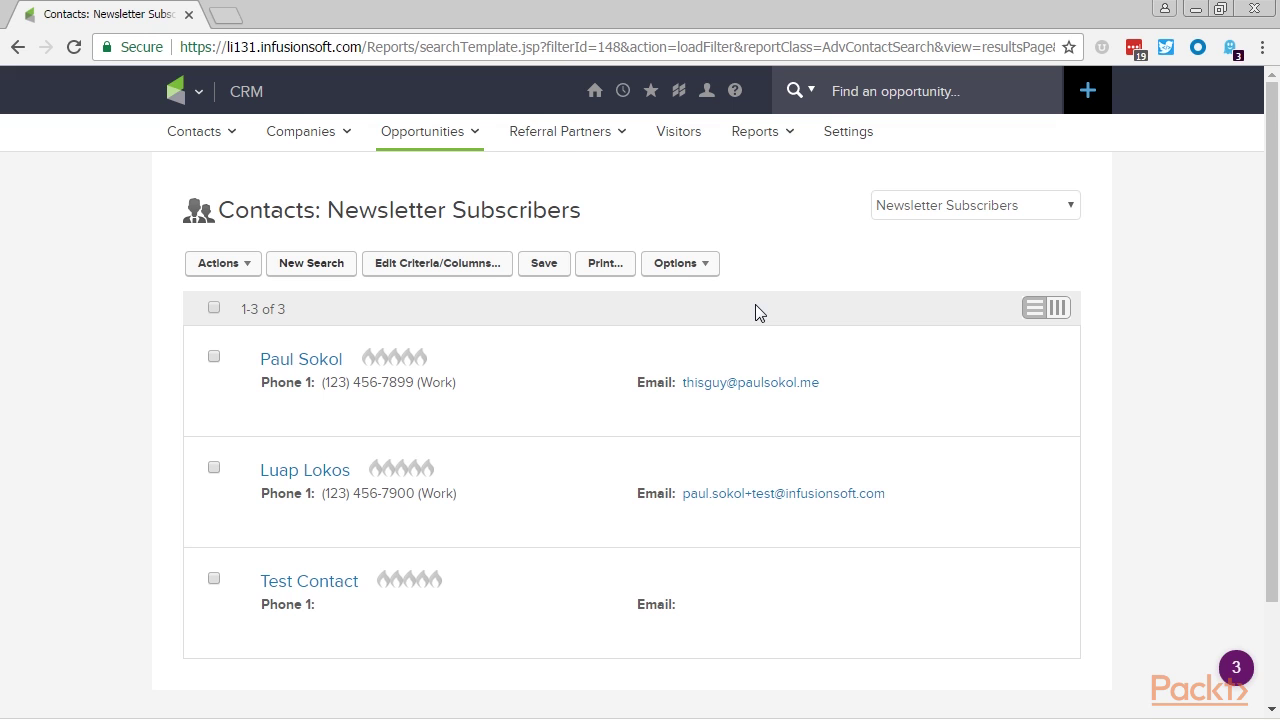
View the sharing options for the Newsletter Subscribers search without sharing it, and check the list of saved searches
{"action": "left_click", "coordinate": [700, 272]}
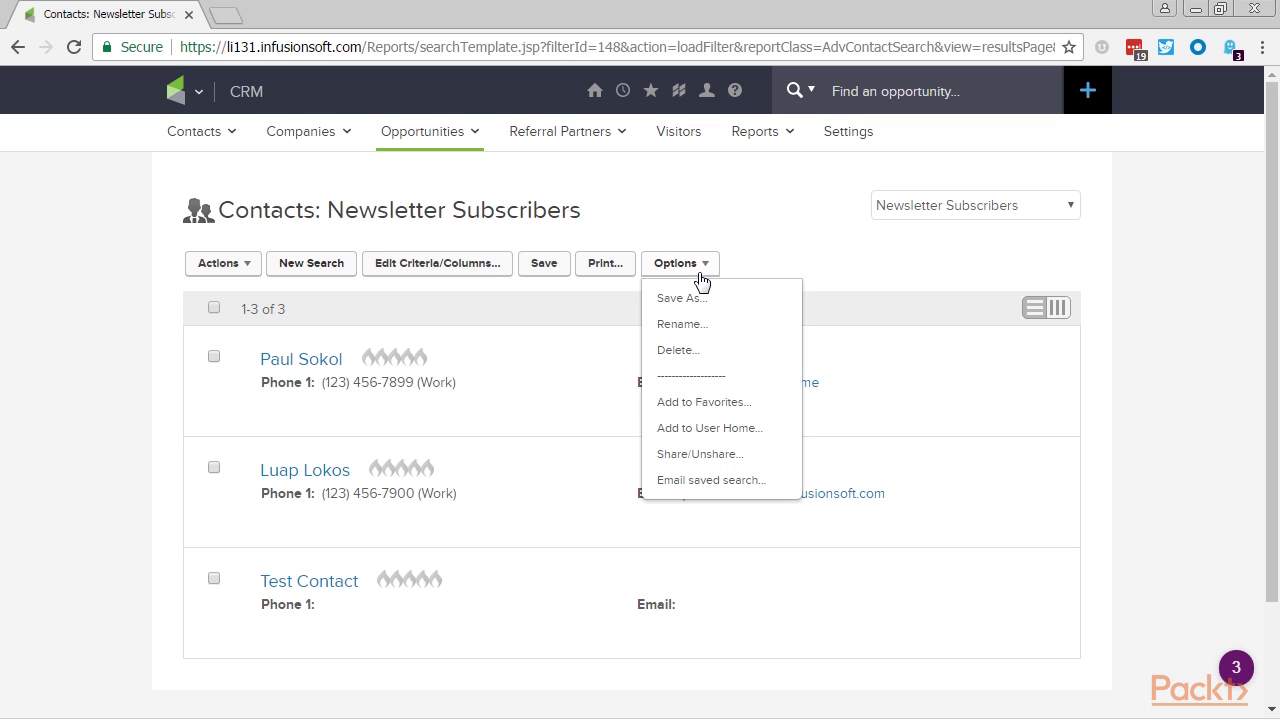
{"action": "left_click", "coordinate": [703, 455]}
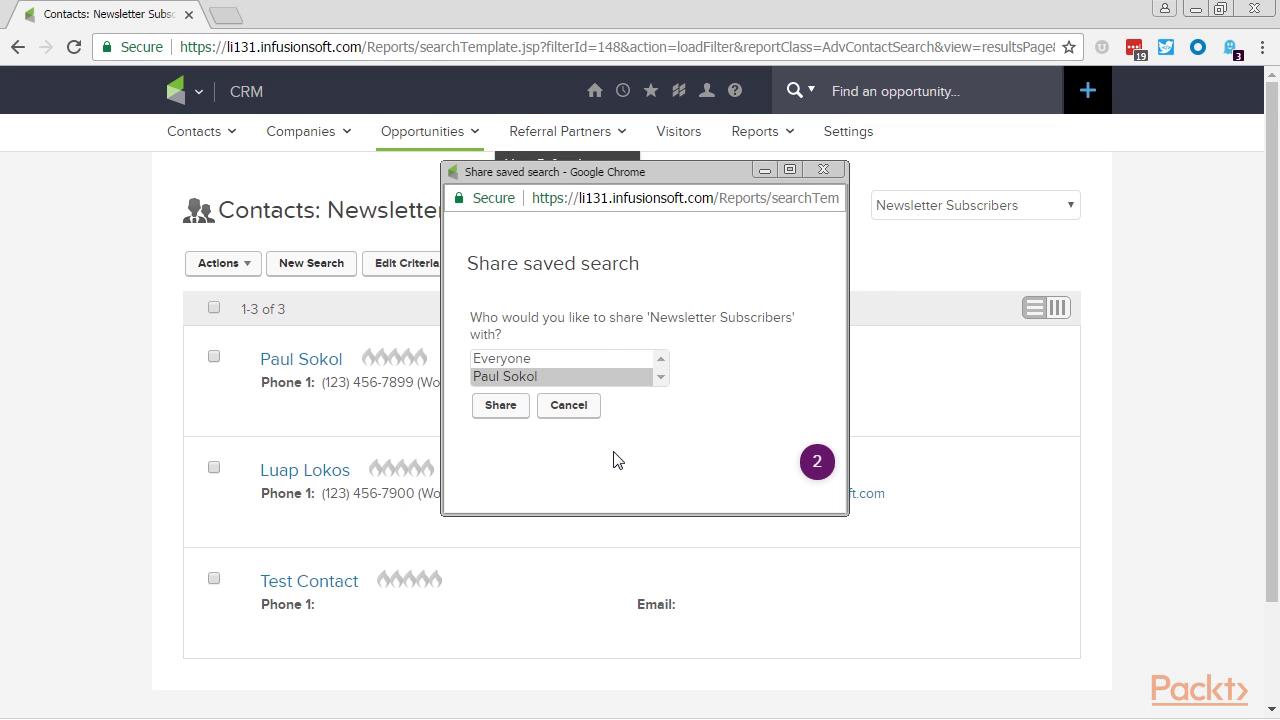
{"action": "left_click", "coordinate": [823, 172]}
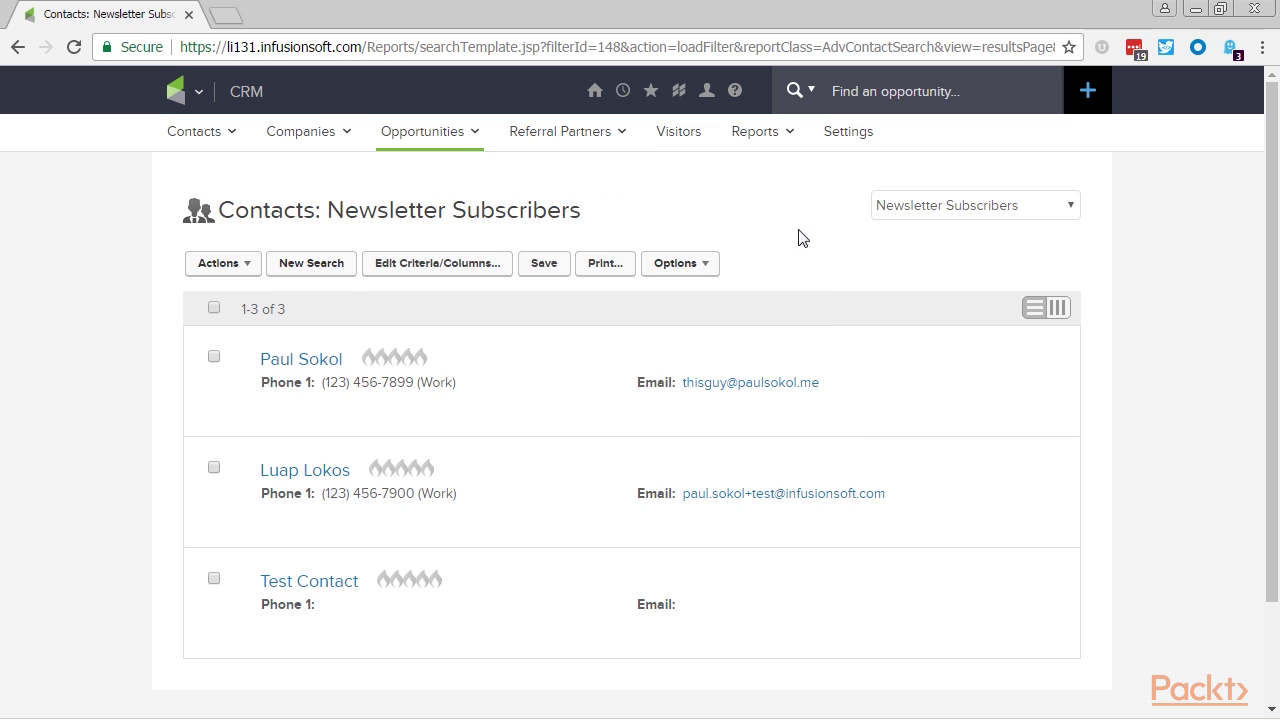
{"action": "left_click", "coordinate": [950, 208]}
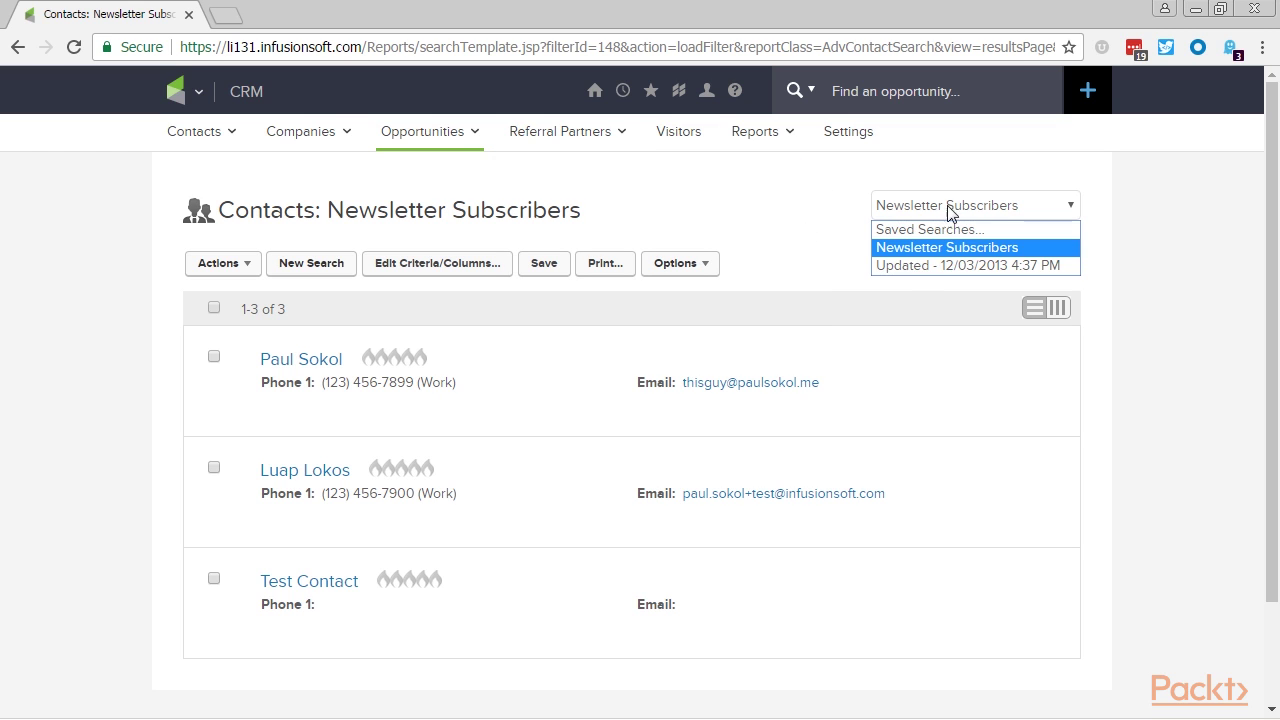
{"action": "left_click", "coordinate": [806, 250]}
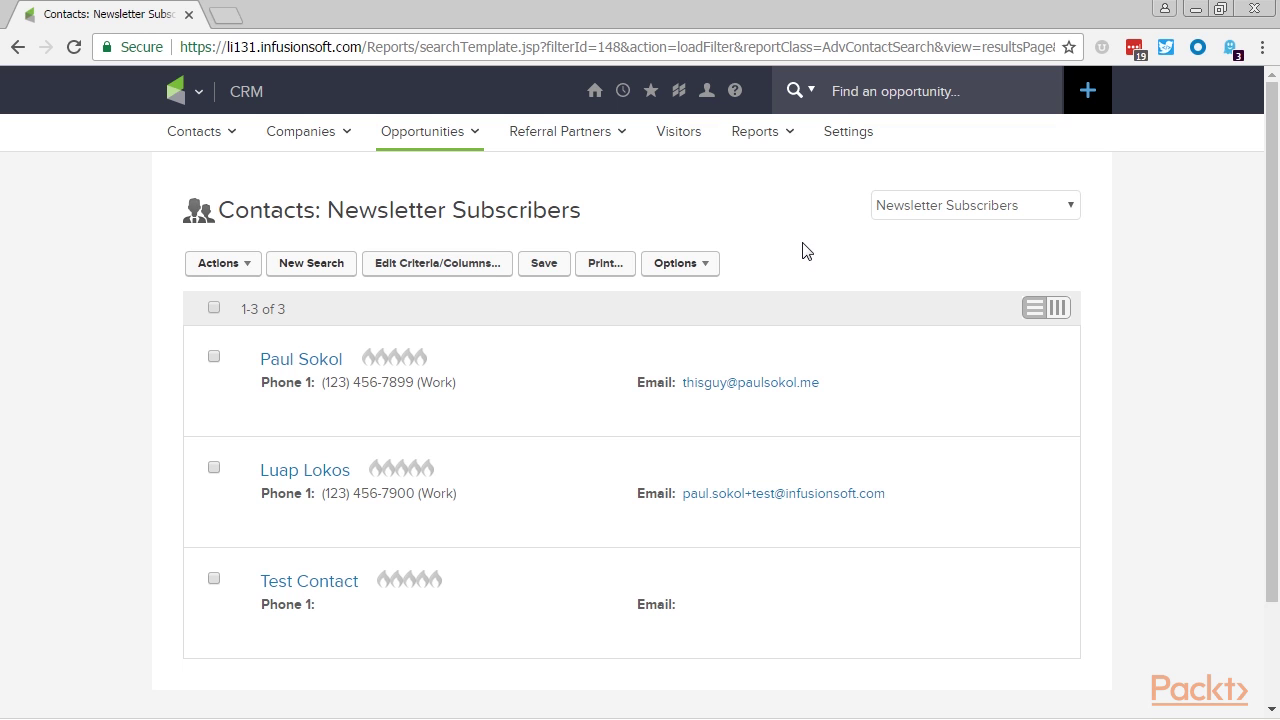
Examine the actions available for the contacts in the Newsletter Subscribers results
{"action": "scroll", "coordinate": [596, 244], "scroll_direction": "down", "scroll_amount": 1}
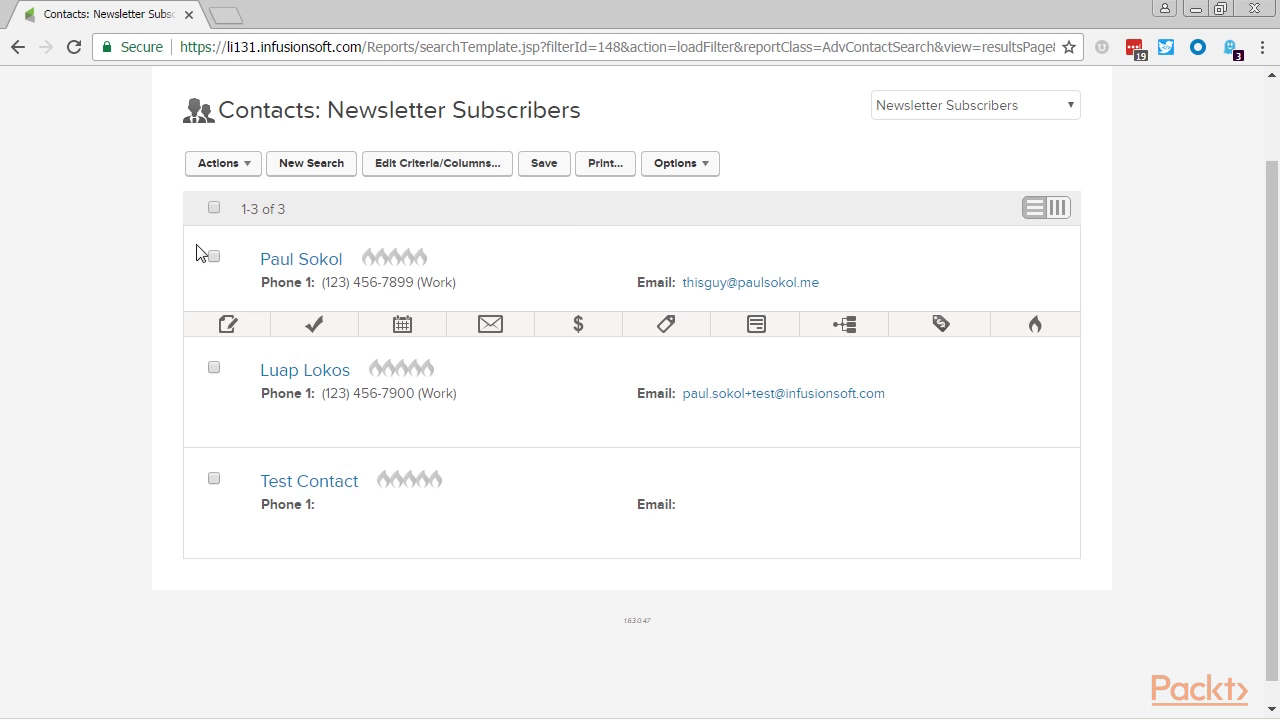
{"action": "left_click", "coordinate": [218, 177]}
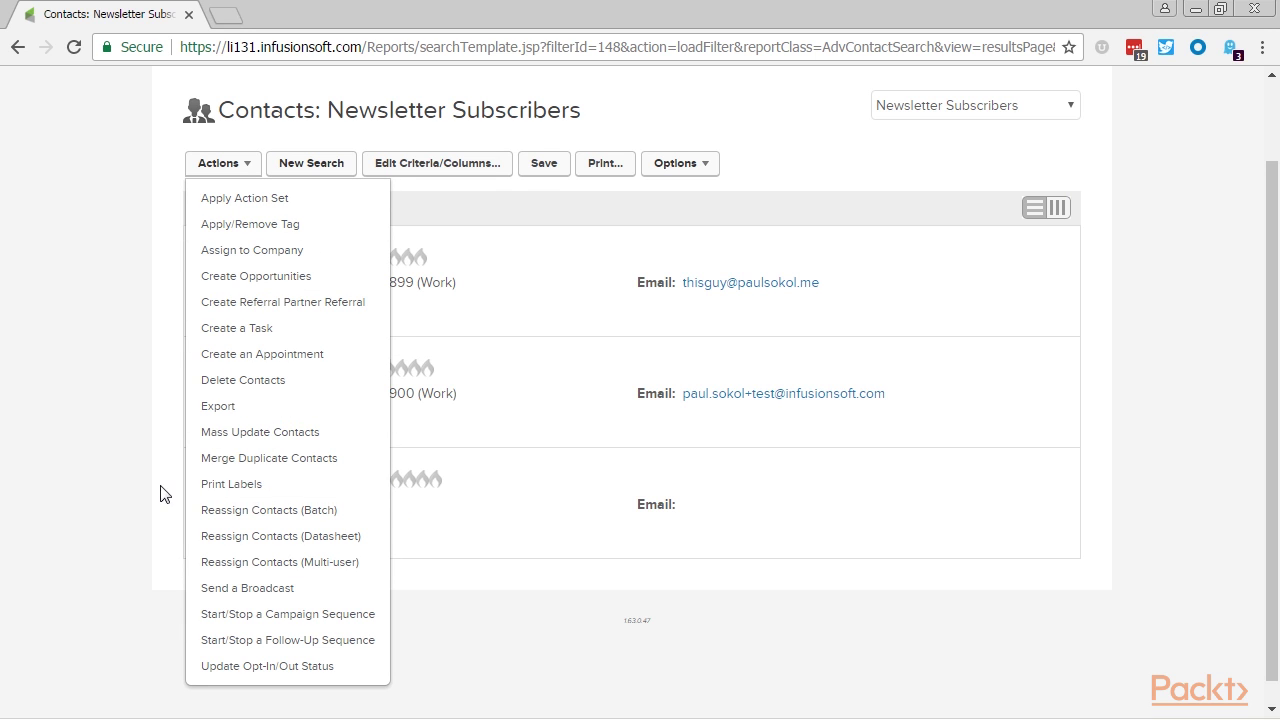
{"action": "scroll", "coordinate": [160, 312], "scroll_direction": "up", "scroll_amount": 1}
Open the CRM opportunities list and examine the actions available for its results
{"action": "left_click", "coordinate": [190, 92]}
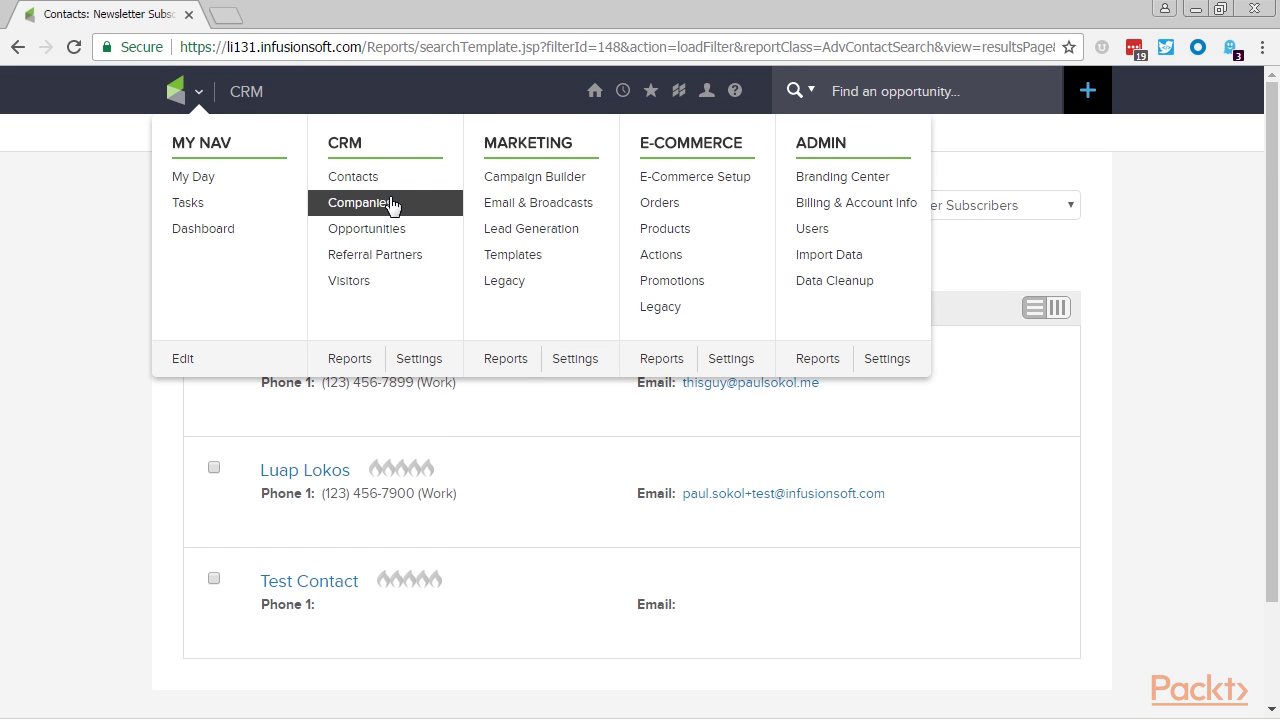
{"action": "left_click", "coordinate": [375, 238]}
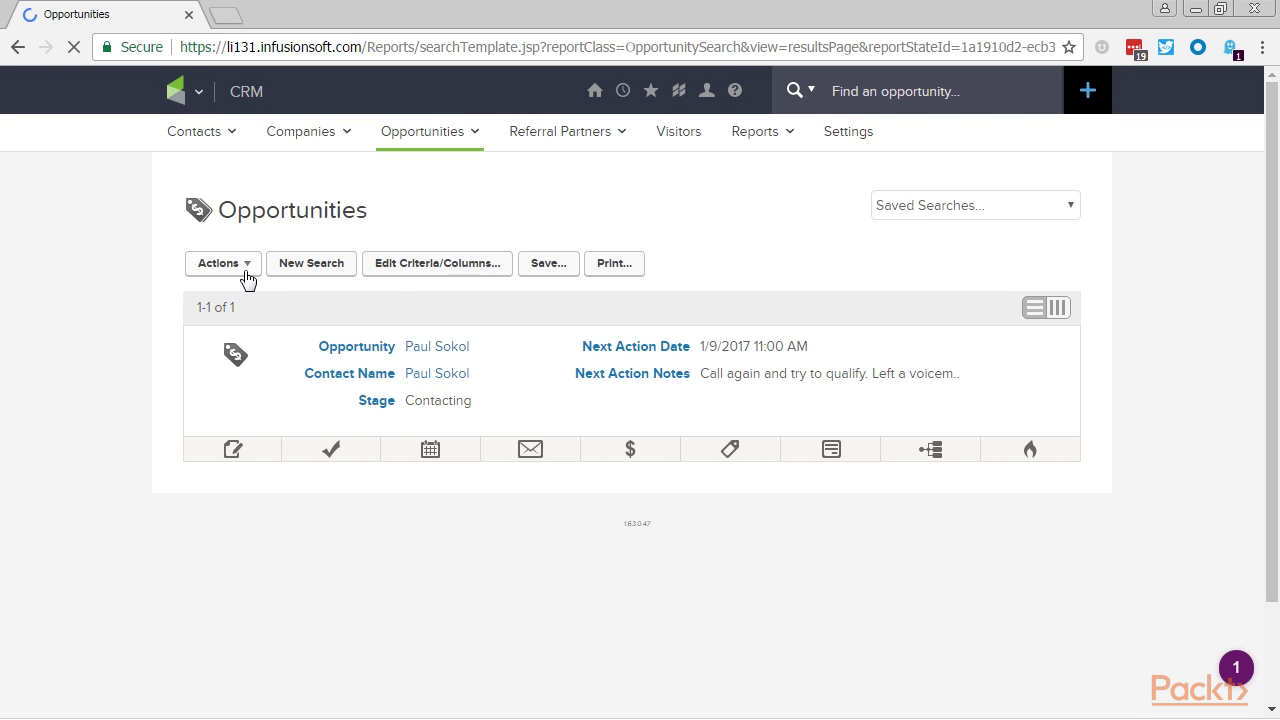
{"action": "left_click", "coordinate": [244, 266]}
{"action": "scroll", "coordinate": [257, 351], "scroll_direction": "down", "scroll_amount": 2}
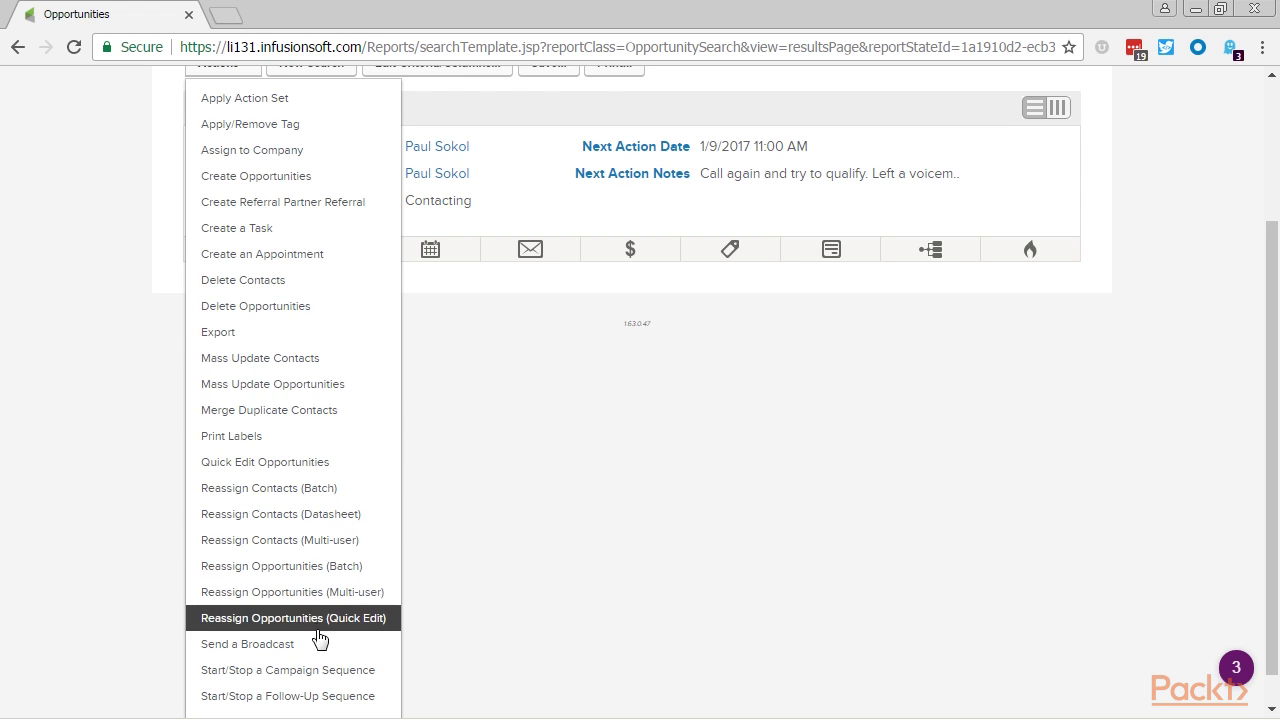
{"action": "left_click", "coordinate": [83, 535]}
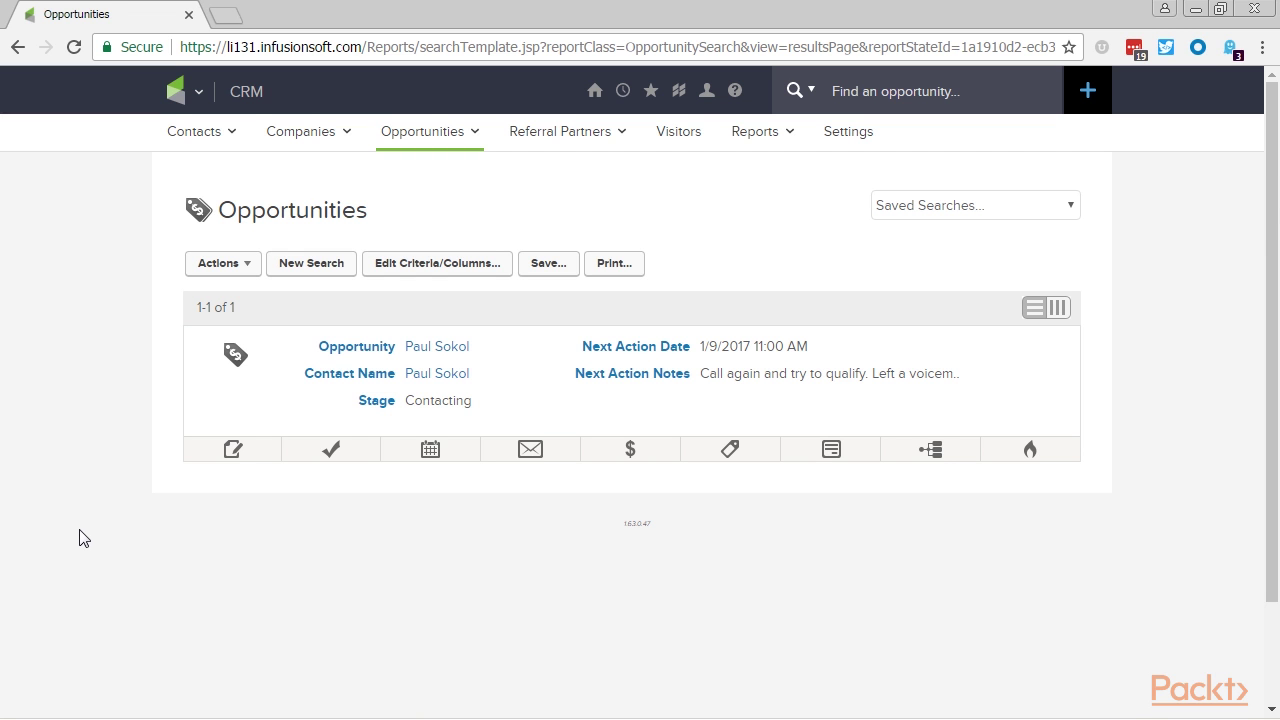
Open the referral partners list and examine the actions available for its results
{"action": "mouse_move", "coordinate": [530, 138]}
{"action": "left_click", "coordinate": [543, 175]}
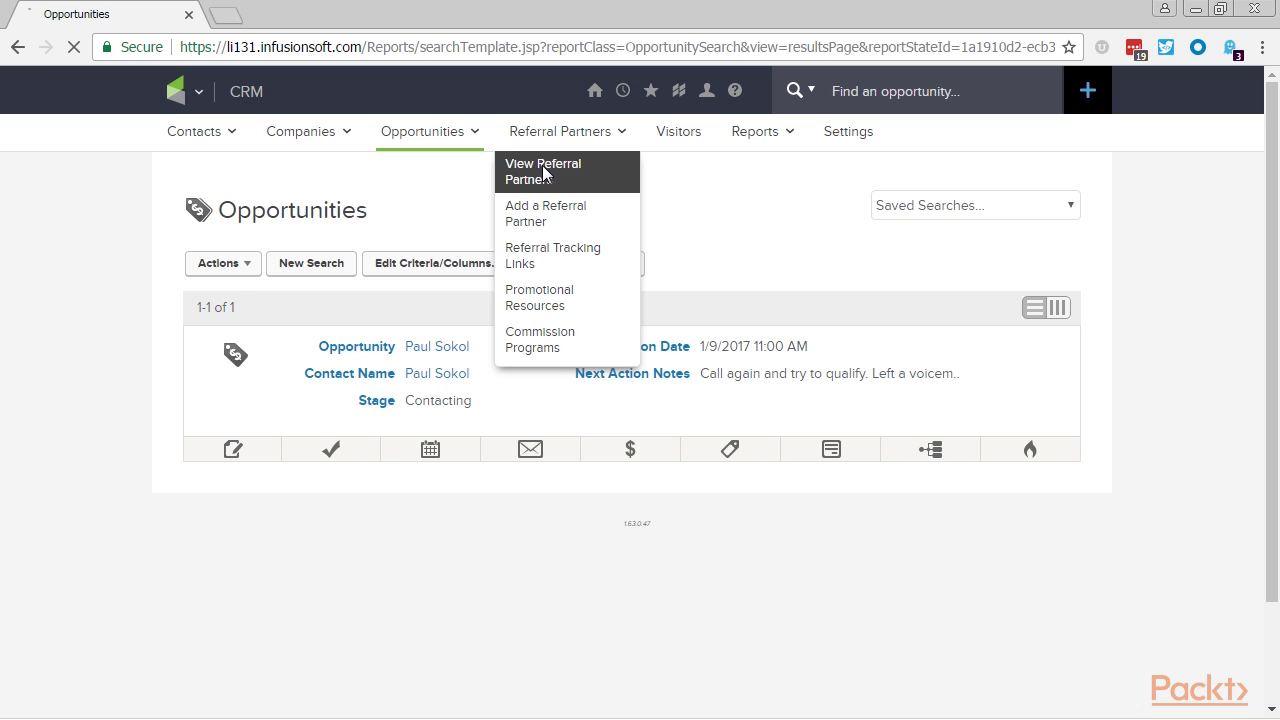
{"action": "left_click", "coordinate": [245, 268]}
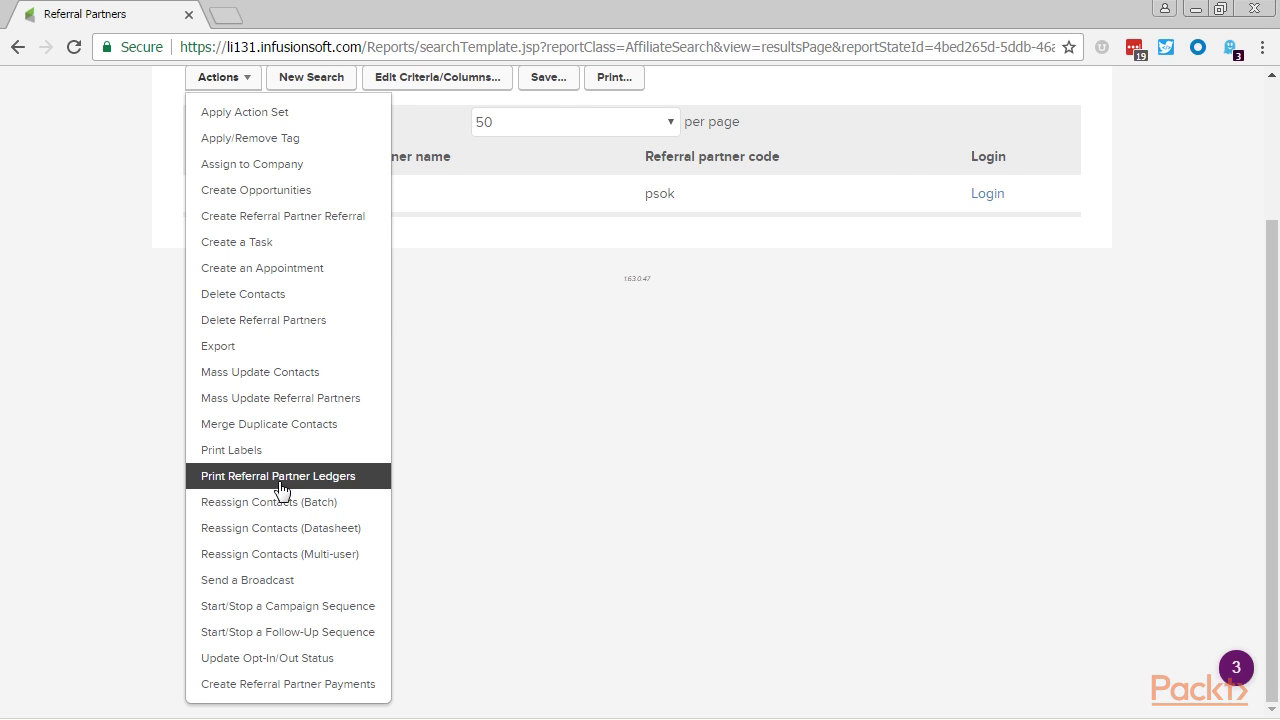
{"action": "scroll", "coordinate": [125, 194], "scroll_direction": "up", "scroll_amount": 1}
{"action": "scroll", "coordinate": [167, 84], "scroll_direction": "up", "scroll_amount": 1}
Open the E-Commerce orders list and examine the actions available for its results
{"action": "mouse_move", "coordinate": [180, 104]}
{"action": "left_click", "coordinate": [652, 205]}
{"action": "left_click", "coordinate": [224, 263]}
{"action": "scroll", "coordinate": [288, 410], "scroll_direction": "down", "scroll_amount": 2}
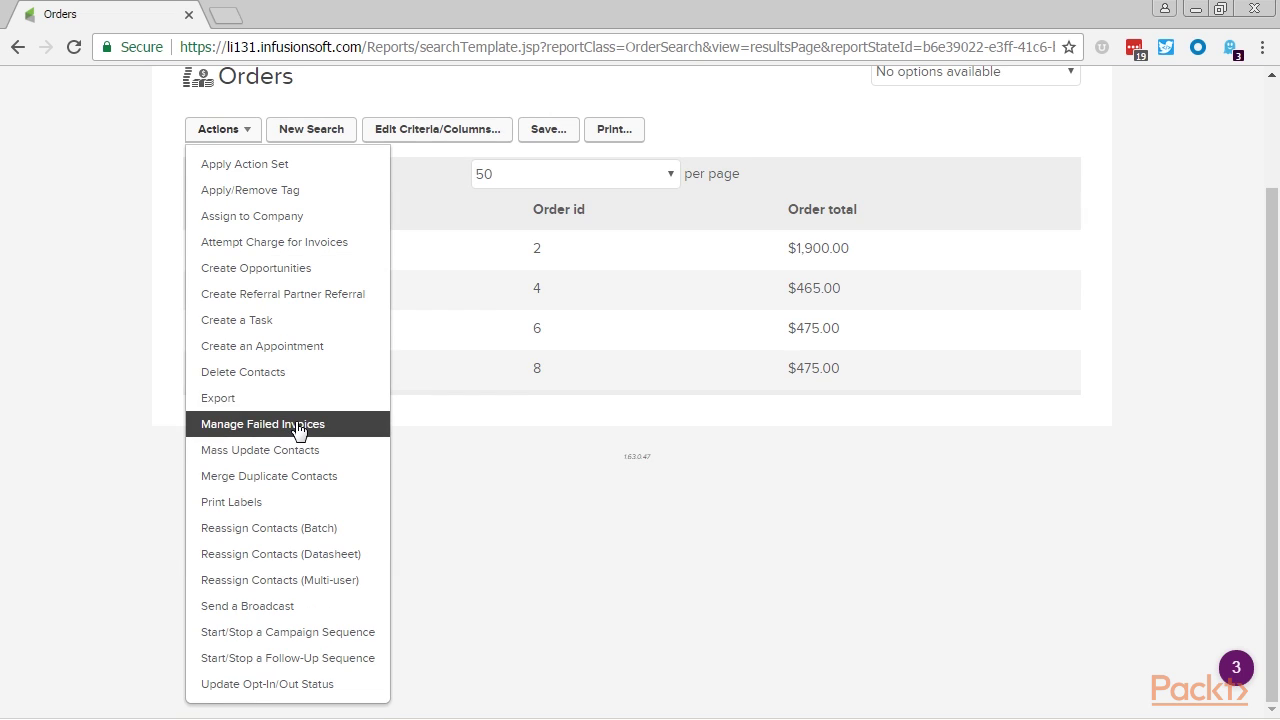
{"action": "scroll", "coordinate": [50, 485], "scroll_direction": "up", "scroll_amount": 2}
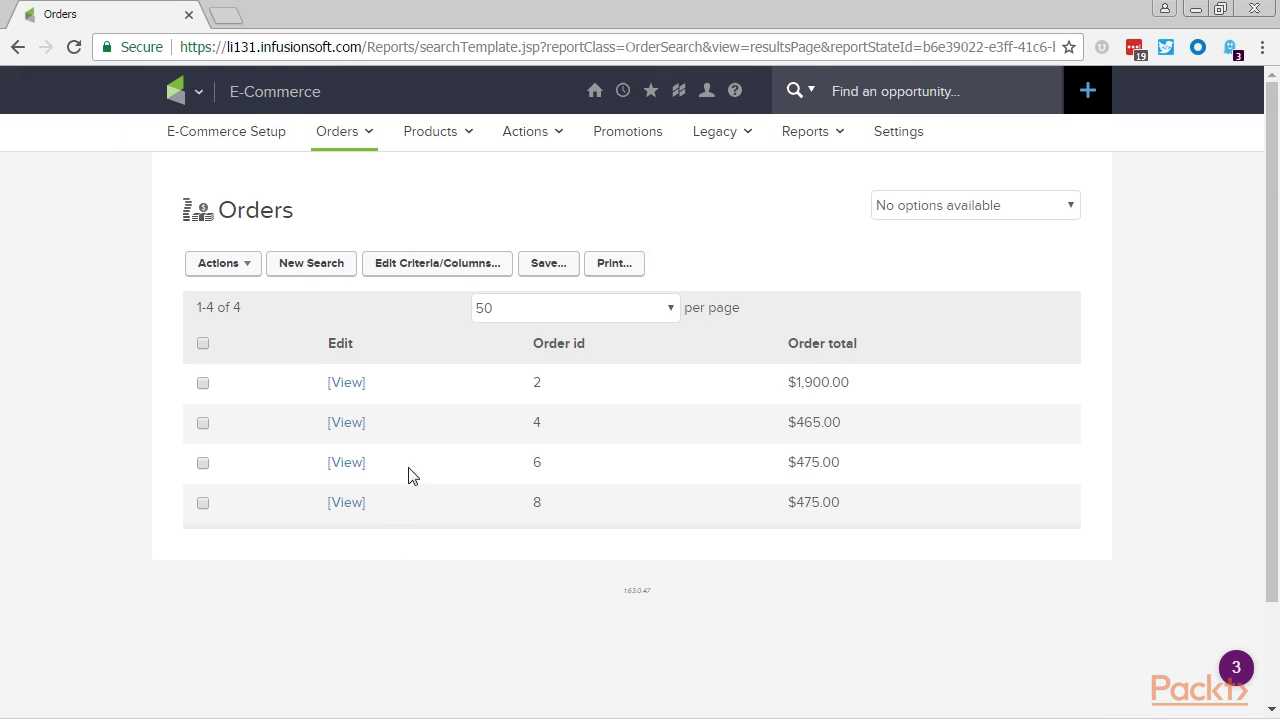